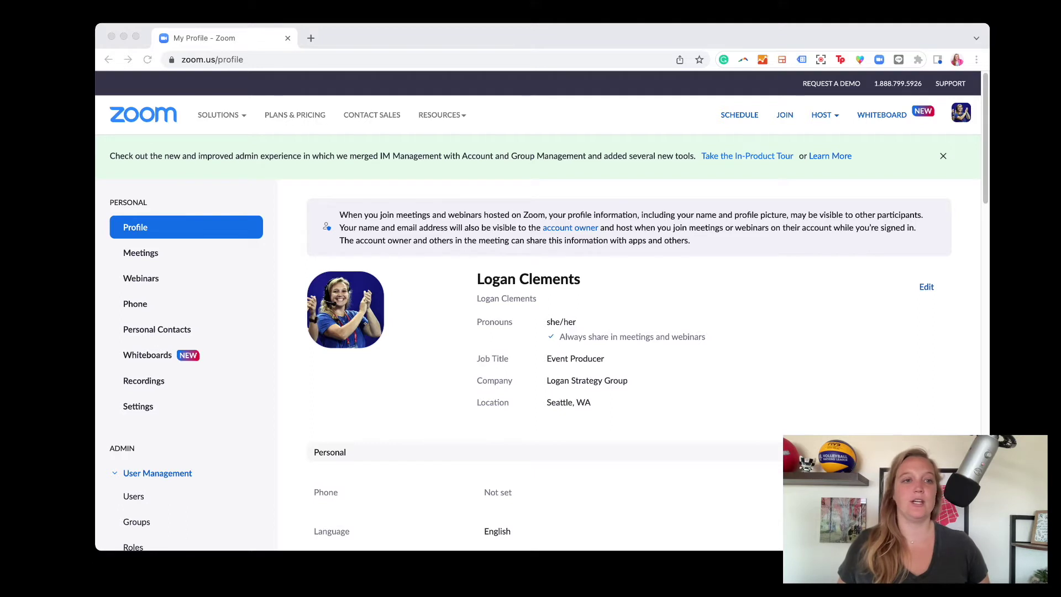
Step: Open the form for scheduling a new meeting from the Meetings page
{"action": "left_click", "coordinate": [159, 253]}
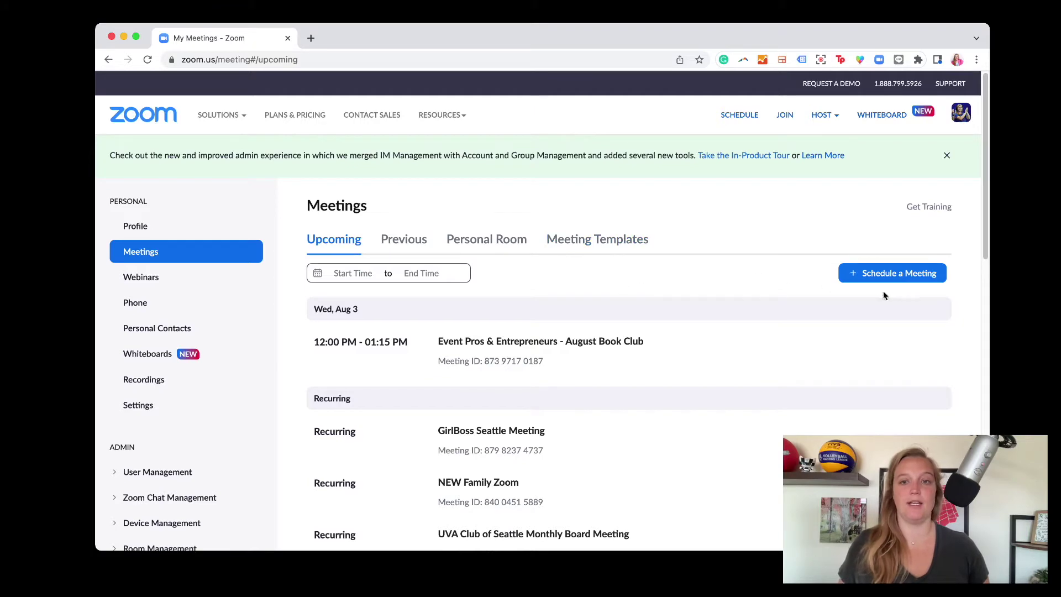
{"action": "left_click", "coordinate": [919, 281]}
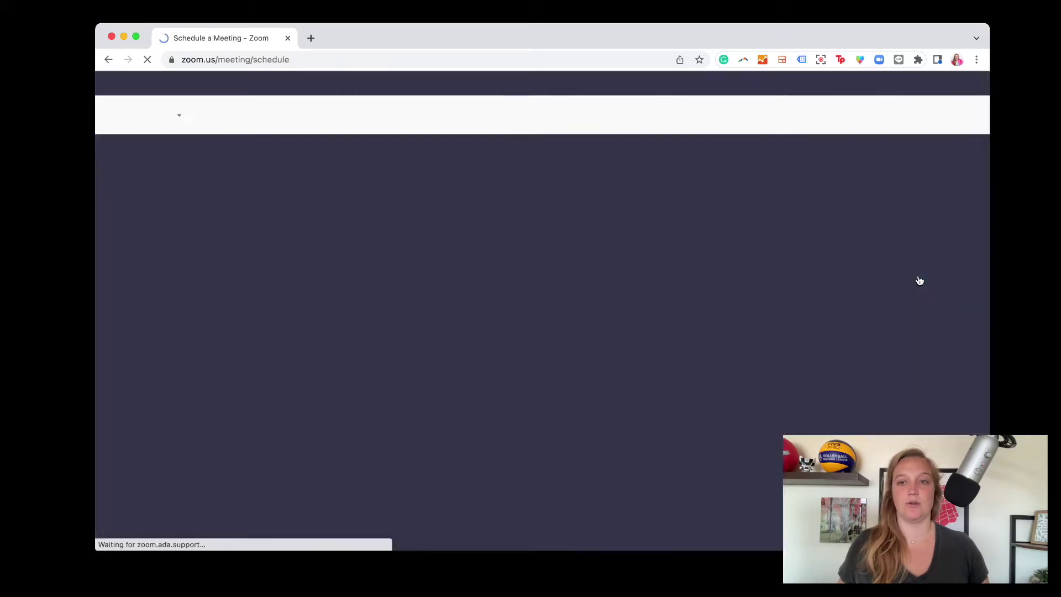
{"action": "scroll", "coordinate": [891, 279], "scroll_direction": "down", "scroll_amount": 4}
{"action": "scroll", "coordinate": [891, 279], "scroll_direction": "up", "scroll_amount": 1}
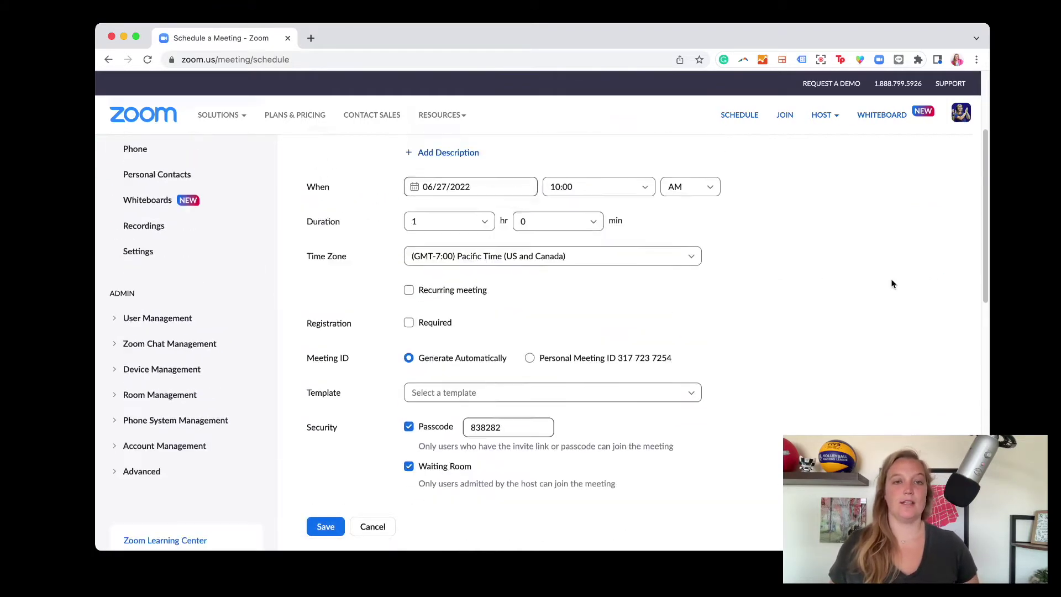
{"action": "scroll", "coordinate": [651, 266], "scroll_direction": "up", "scroll_amount": 2}
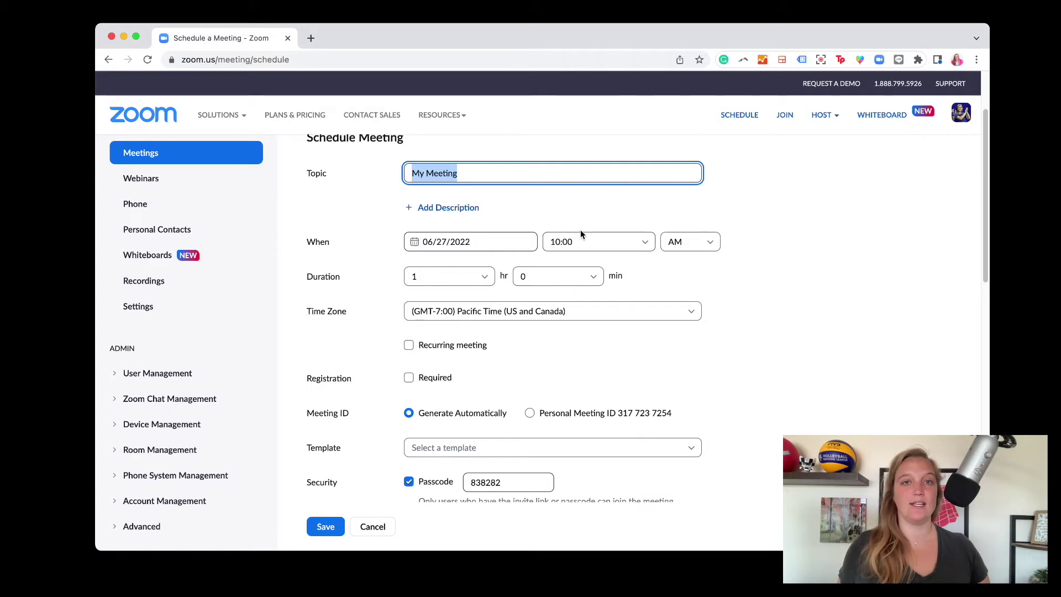
Step: Add an empty description field below the meeting topic
{"action": "double_click", "coordinate": [448, 171]}
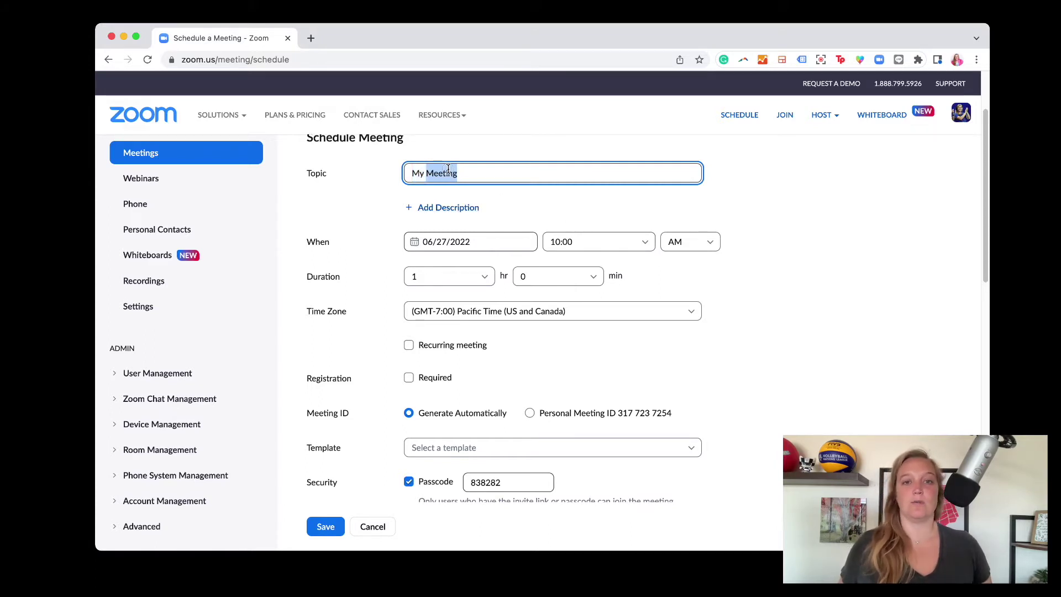
{"action": "left_click", "coordinate": [438, 209]}
{"action": "left_click", "coordinate": [437, 210]}
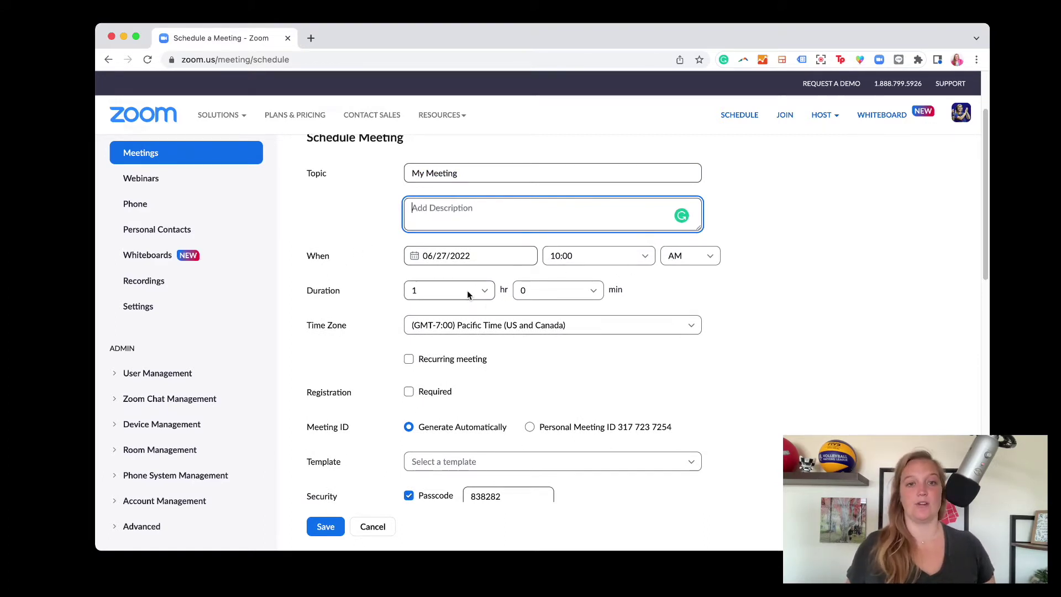
Step: Try the recurring meeting option with the No Fixed Time and Daily recurrences, and turn it off again
{"action": "scroll", "coordinate": [506, 326], "scroll_direction": "down", "scroll_amount": 3}
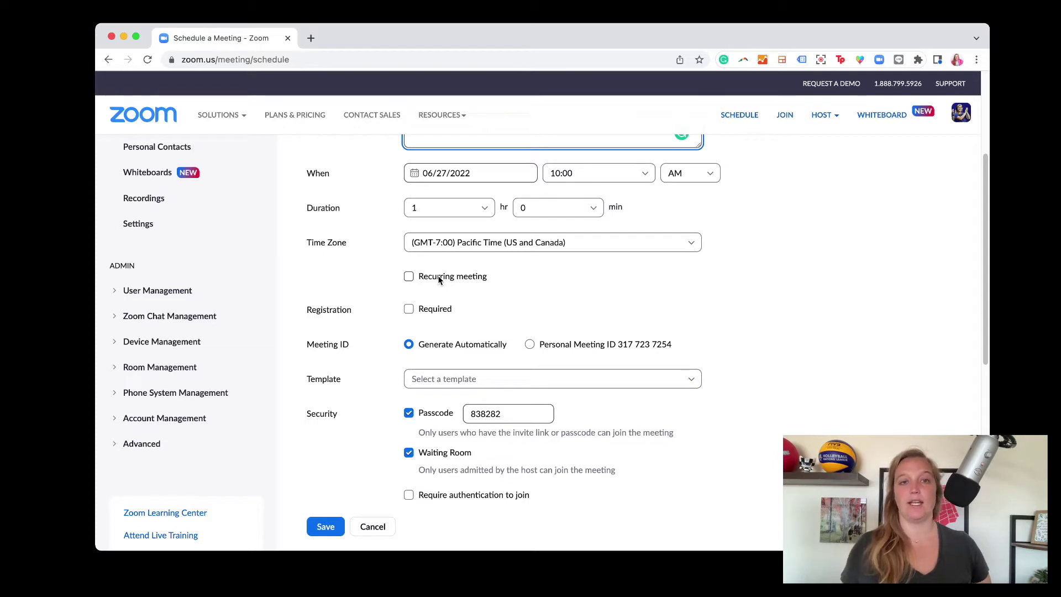
{"action": "left_click", "coordinate": [409, 278]}
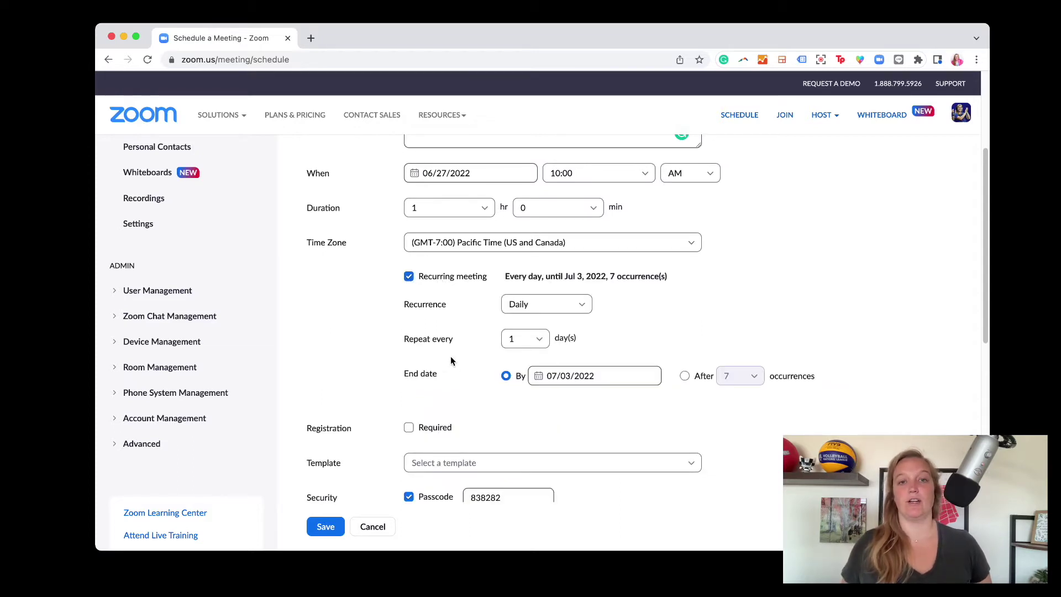
{"action": "left_click", "coordinate": [542, 304]}
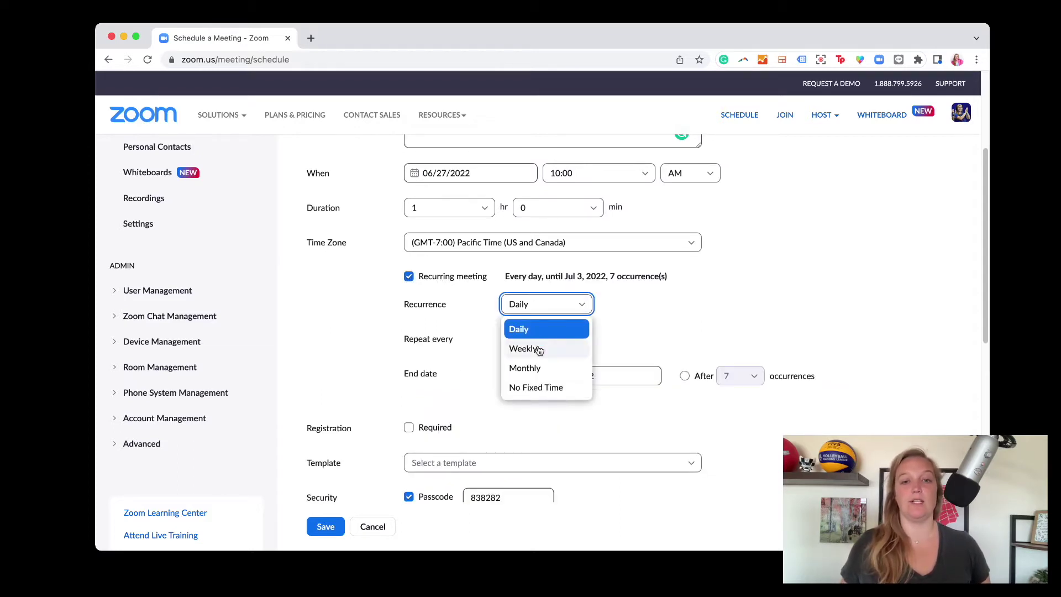
{"action": "left_click", "coordinate": [519, 389]}
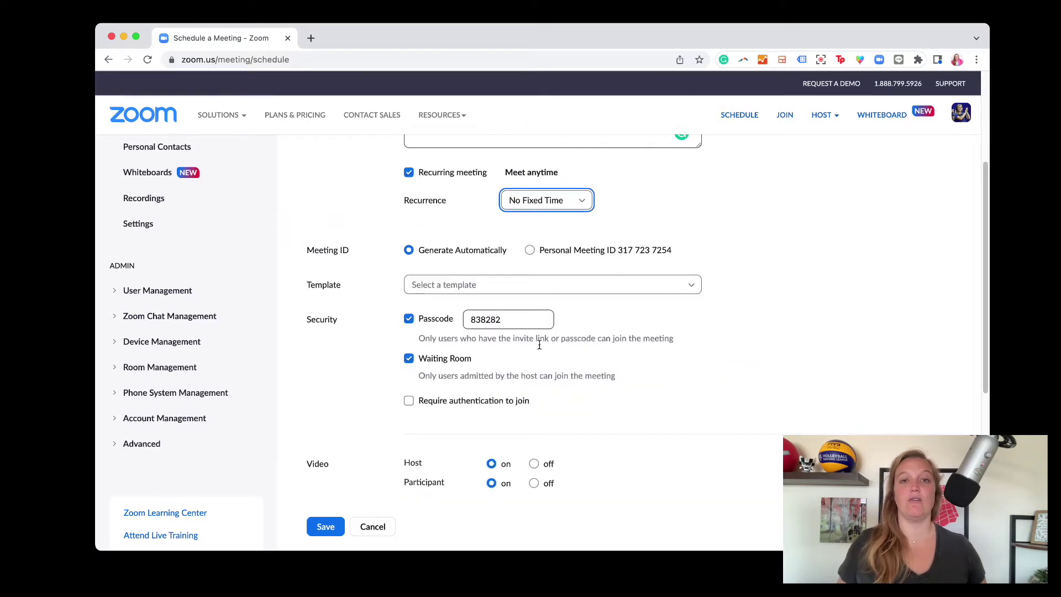
{"action": "scroll", "coordinate": [531, 365], "scroll_direction": "up", "scroll_amount": 5}
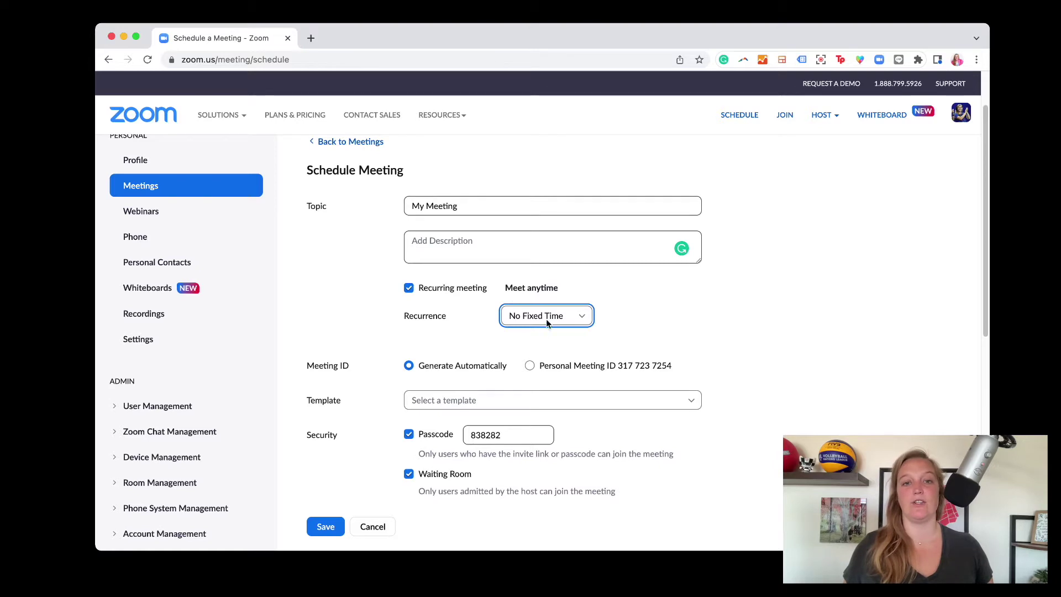
{"action": "left_click", "coordinate": [547, 315]}
{"action": "left_click", "coordinate": [547, 339]}
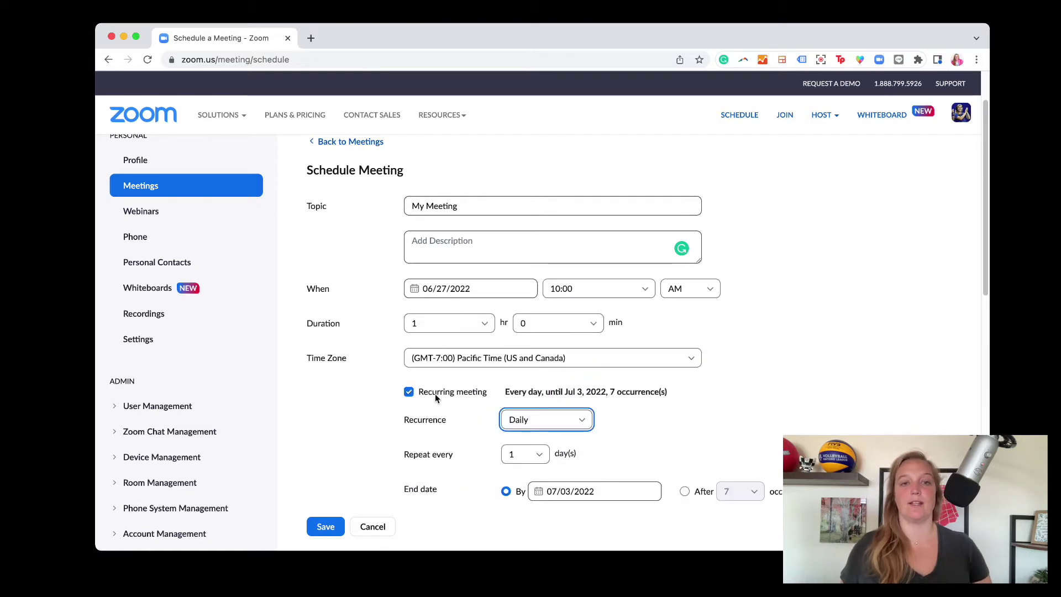
{"action": "left_click", "coordinate": [408, 394]}
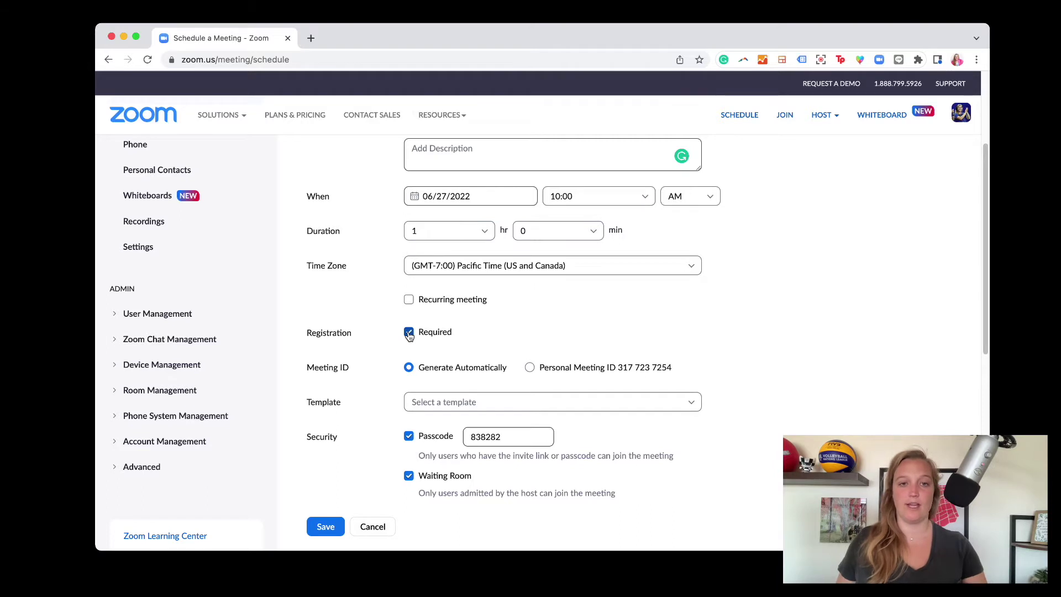
Step: View the available choices for the meeting template without selecting one
{"action": "scroll", "coordinate": [412, 340], "scroll_direction": "down", "scroll_amount": 3}
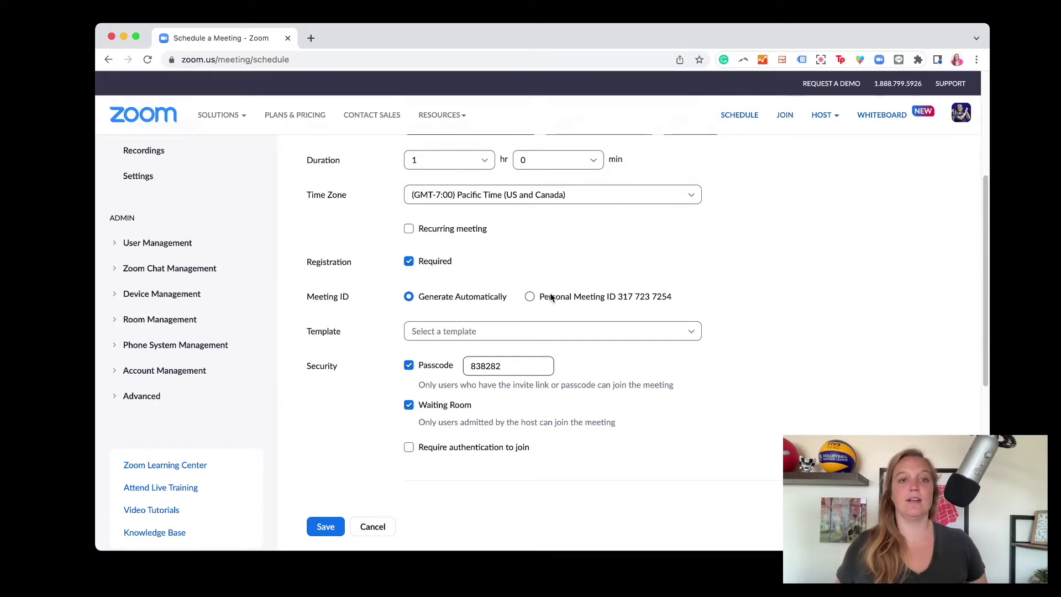
{"action": "scroll", "coordinate": [457, 257], "scroll_direction": "down", "scroll_amount": 3}
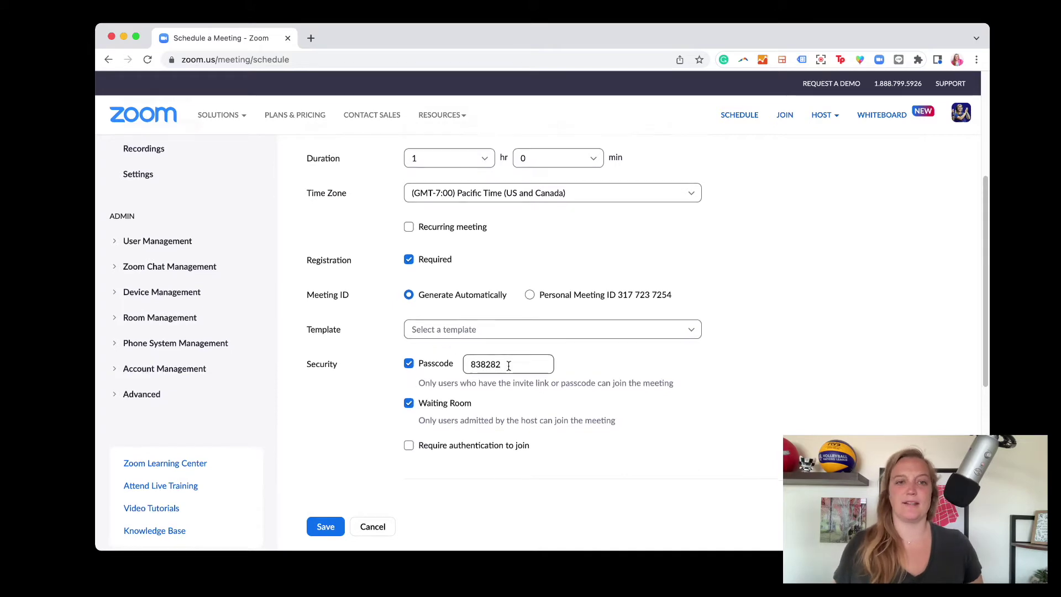
{"action": "left_click", "coordinate": [475, 243]}
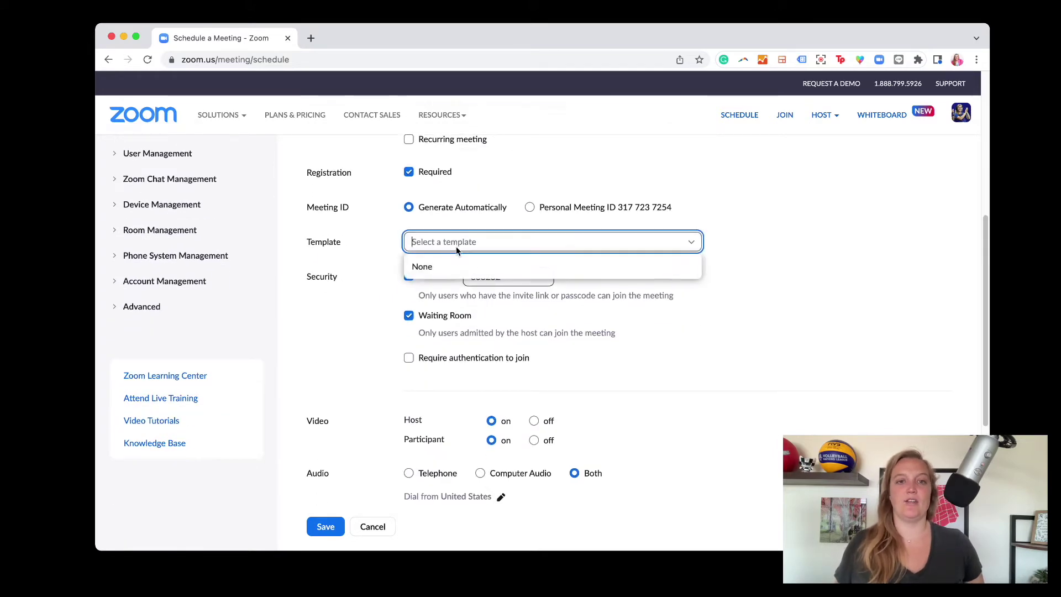
{"action": "left_click", "coordinate": [735, 338]}
{"action": "scroll", "coordinate": [499, 307], "scroll_direction": "down", "scroll_amount": 3}
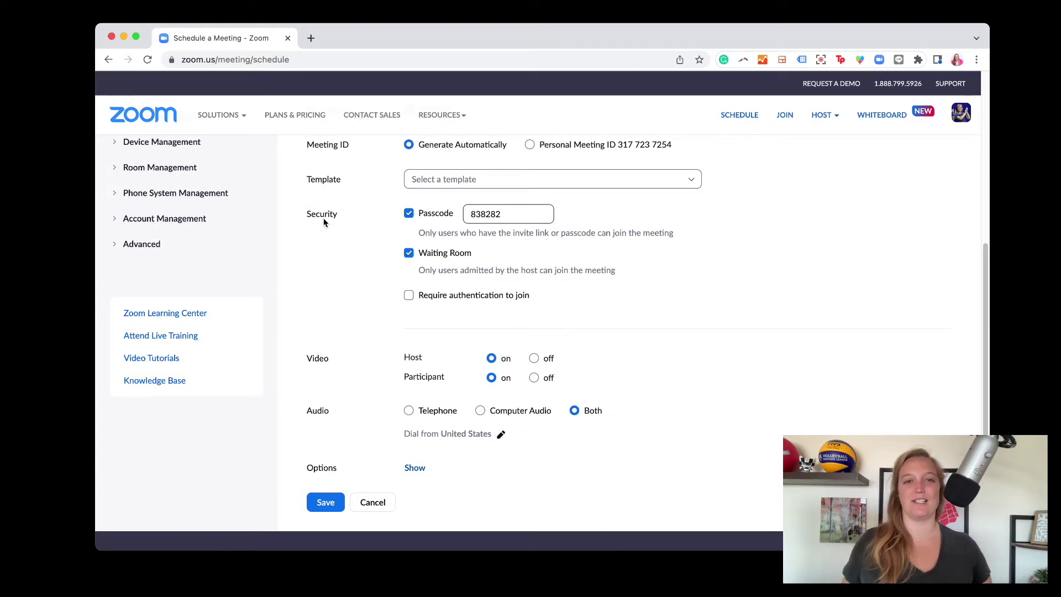
Step: Try turning off the passcode and waiting room security options, and enable both again
{"action": "left_click", "coordinate": [520, 218]}
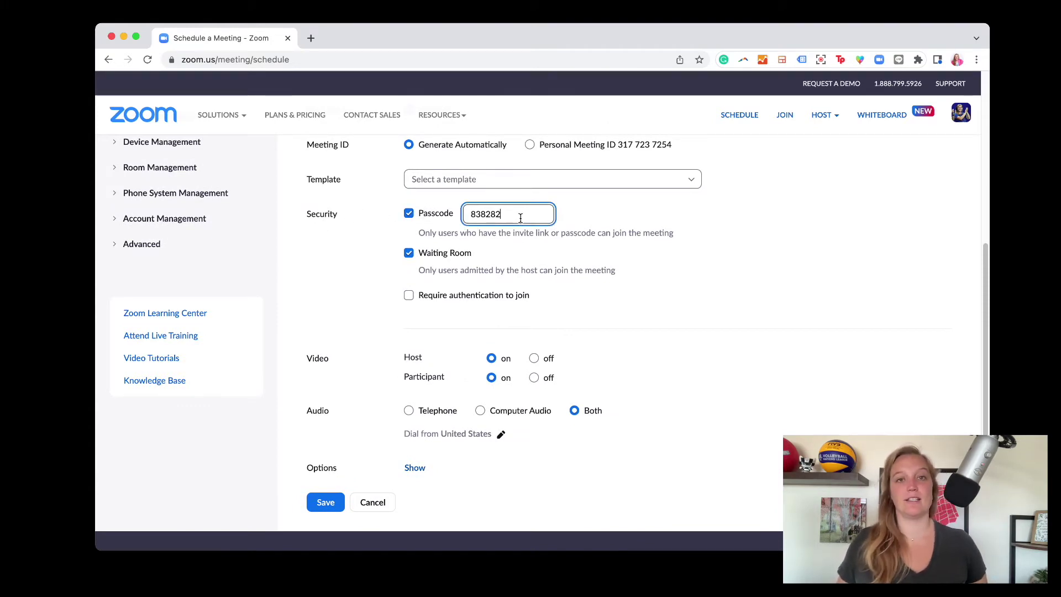
{"action": "left_click", "coordinate": [506, 246]}
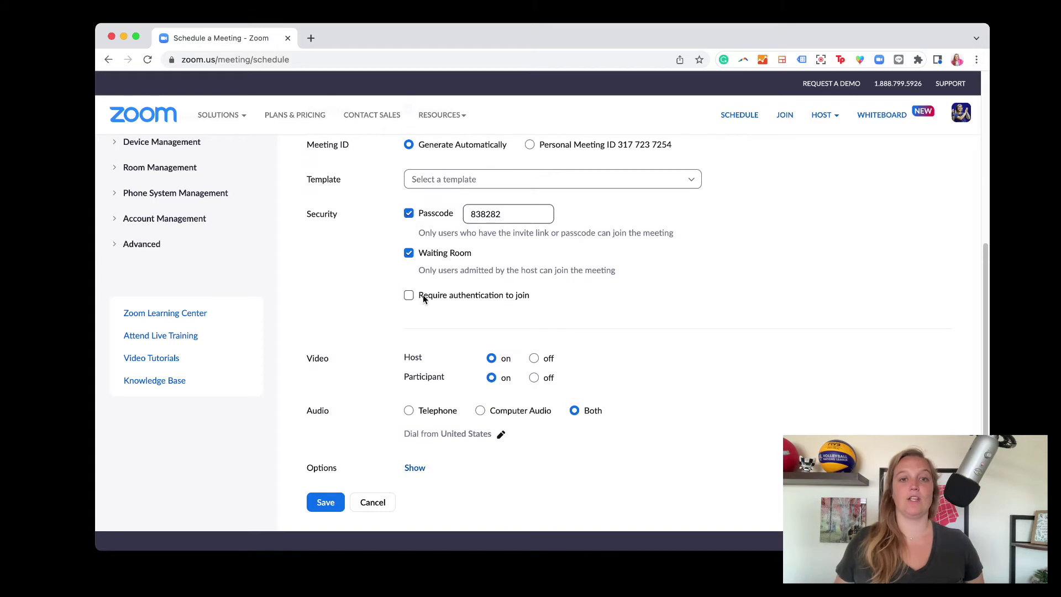
{"action": "left_click", "coordinate": [409, 213]}
{"action": "left_click", "coordinate": [409, 251]}
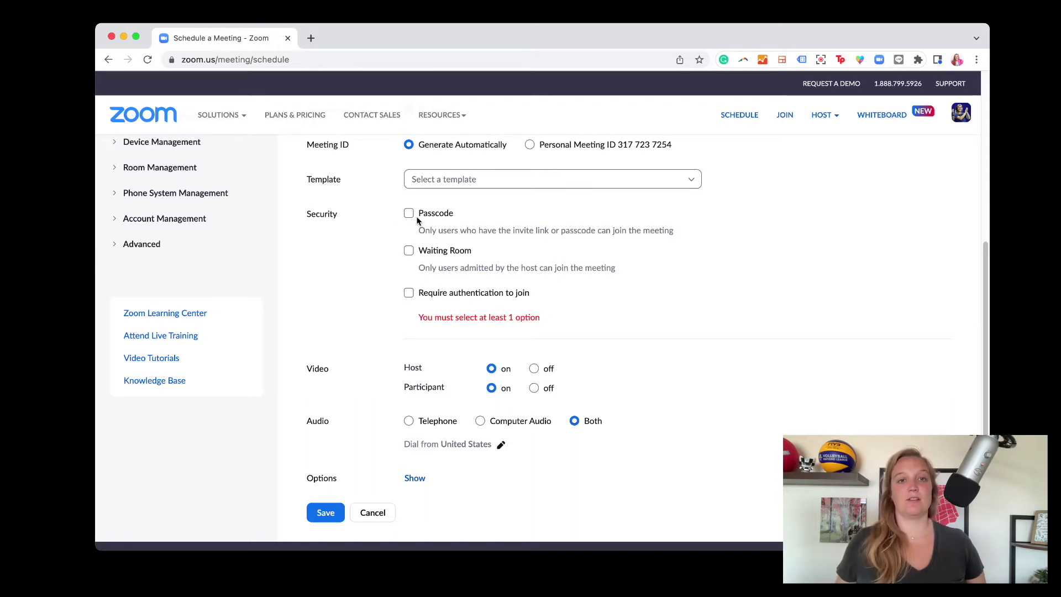
{"action": "left_click", "coordinate": [409, 251]}
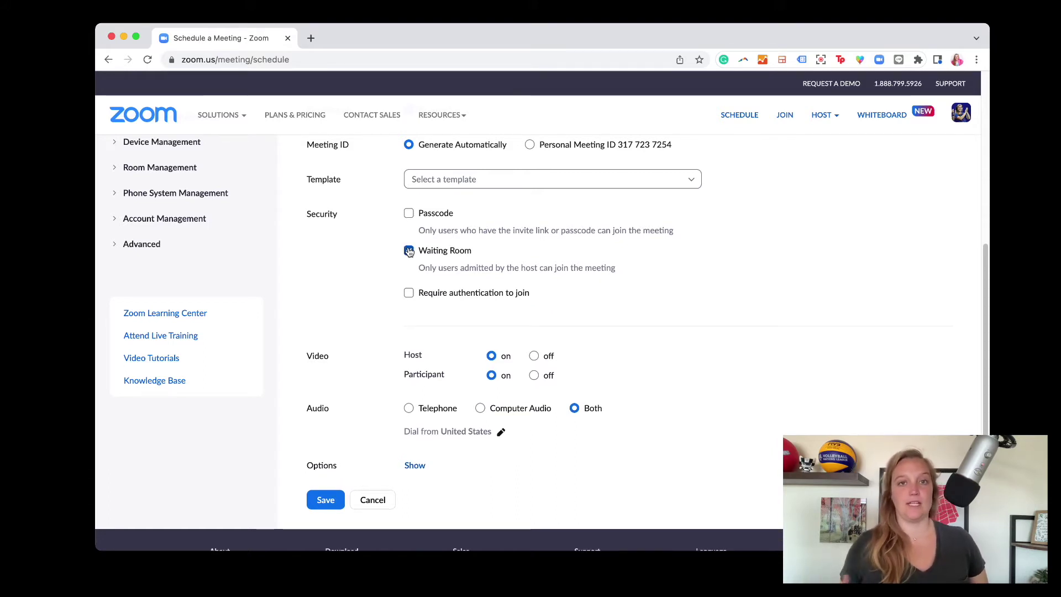
{"action": "left_click", "coordinate": [408, 215]}
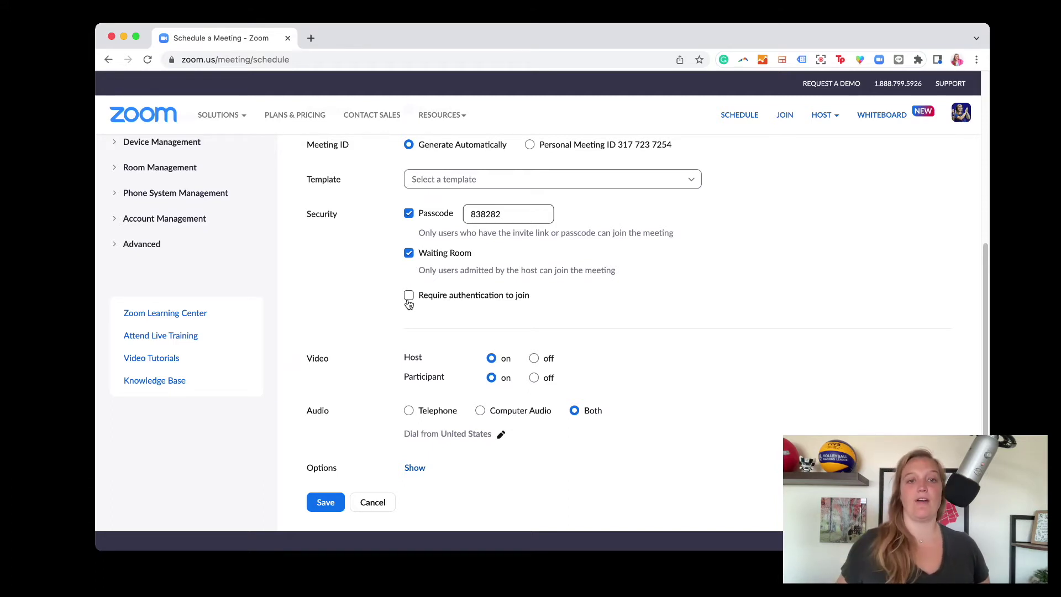
Step: Try requiring authentication to join instead of a passcode and waiting room, and restore the passcode and waiting room
{"action": "left_click", "coordinate": [408, 295]}
{"action": "left_click", "coordinate": [409, 253]}
{"action": "left_click", "coordinate": [409, 213]}
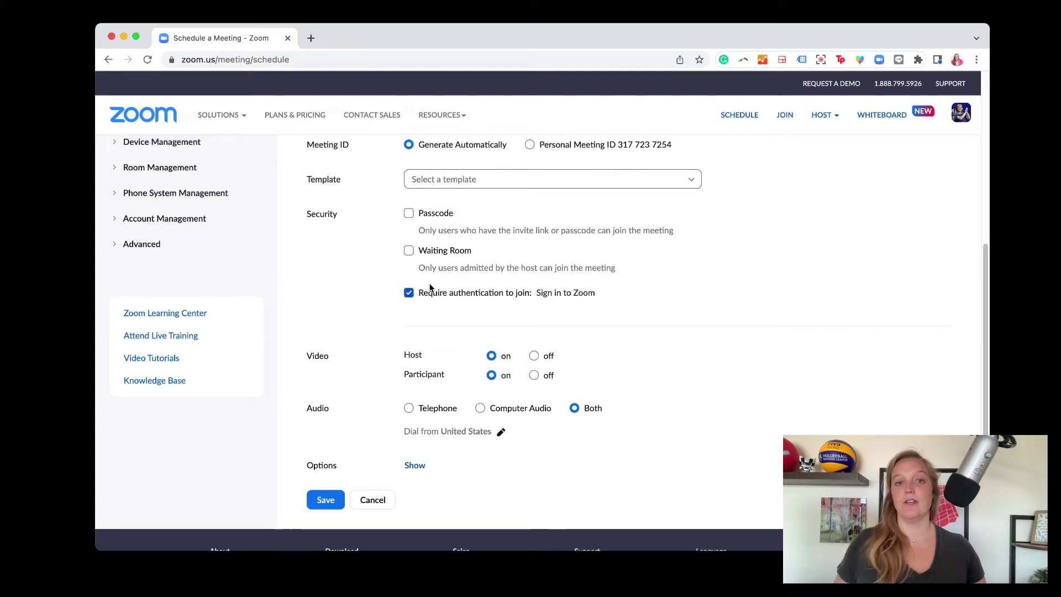
{"action": "left_click", "coordinate": [409, 293]}
{"action": "left_click", "coordinate": [409, 252]}
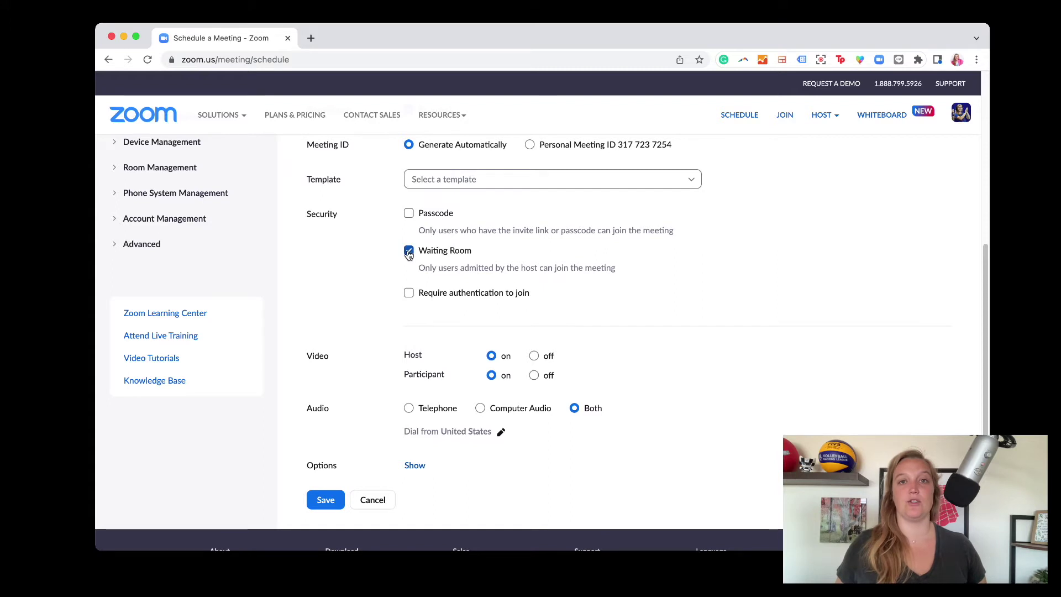
{"action": "left_click", "coordinate": [409, 213]}
Step: Expand the additional meeting options below the audio settings
{"action": "scroll", "coordinate": [496, 398], "scroll_direction": "down", "scroll_amount": 3}
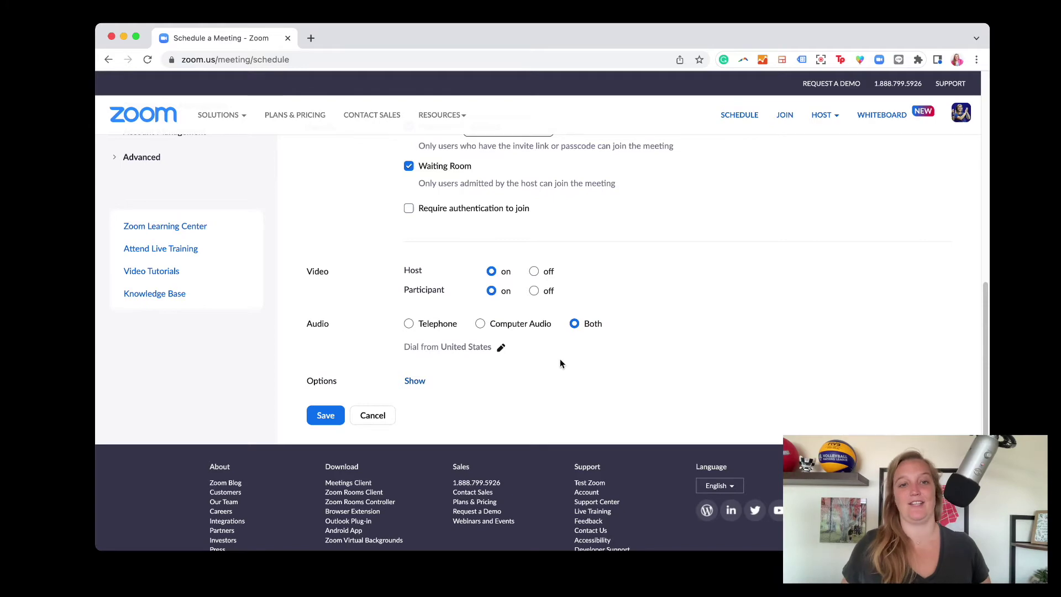
{"action": "left_click", "coordinate": [415, 382]}
{"action": "scroll", "coordinate": [536, 382], "scroll_direction": "down", "scroll_amount": 5}
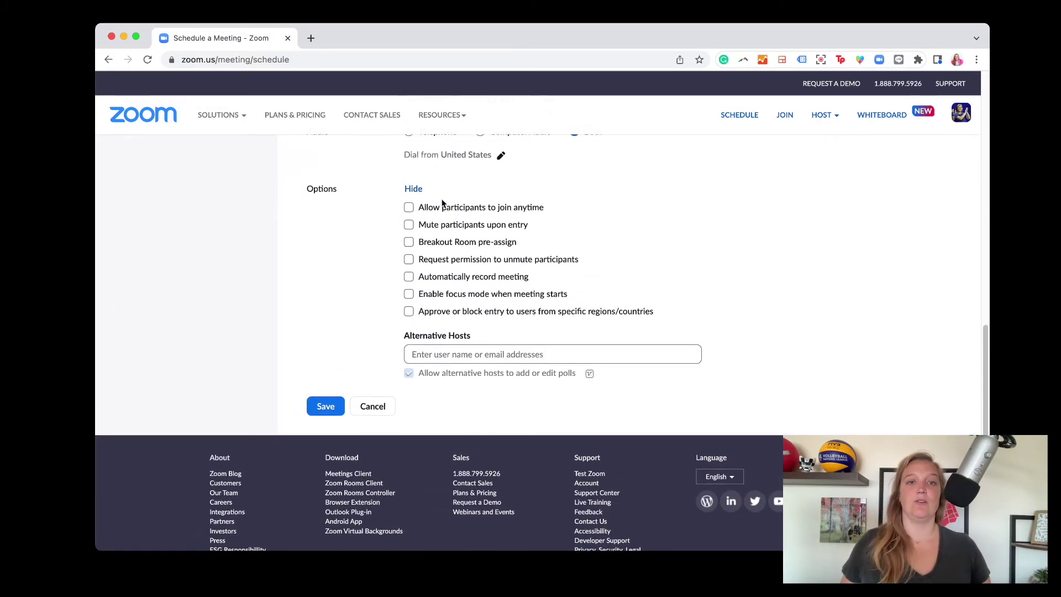
Step: Try the options for joining anytime, breakout room pre-assign and requesting permission to unmute participants, turning each off again
{"action": "left_click", "coordinate": [409, 208]}
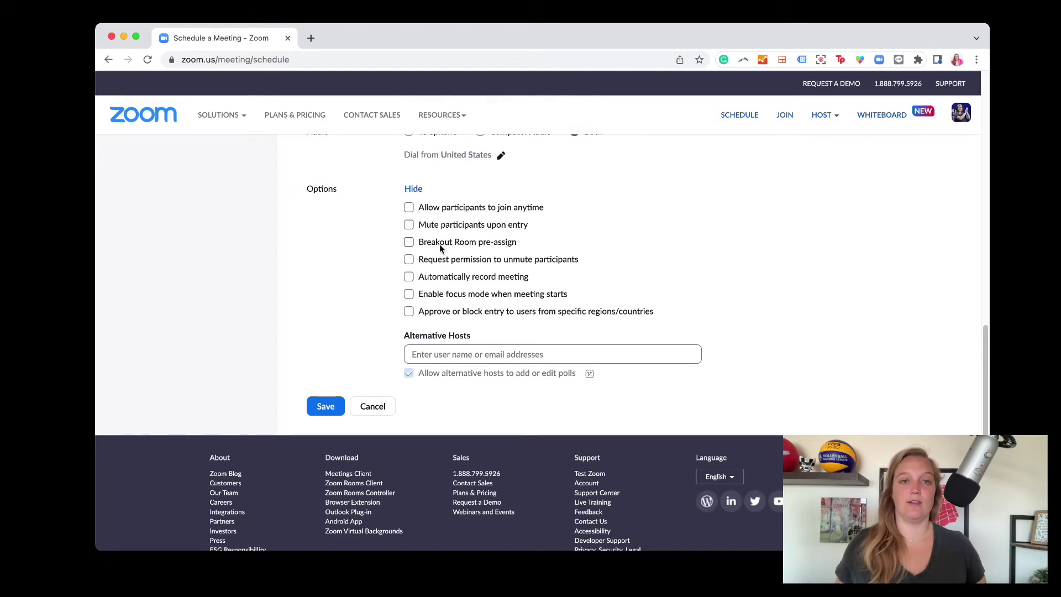
{"action": "left_click", "coordinate": [408, 244]}
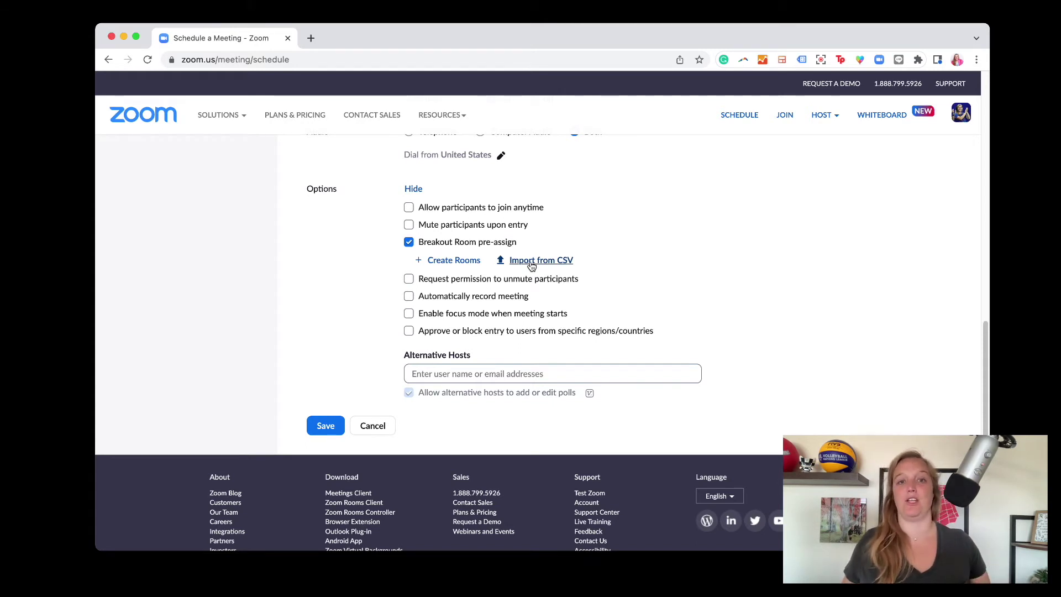
{"action": "left_click", "coordinate": [409, 280]}
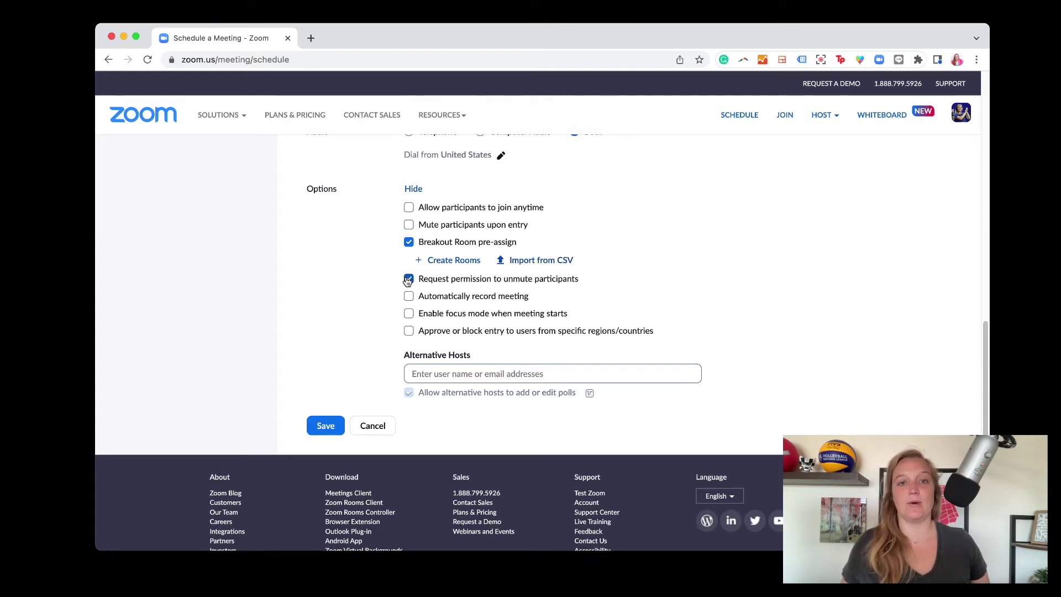
{"action": "left_click", "coordinate": [409, 242]}
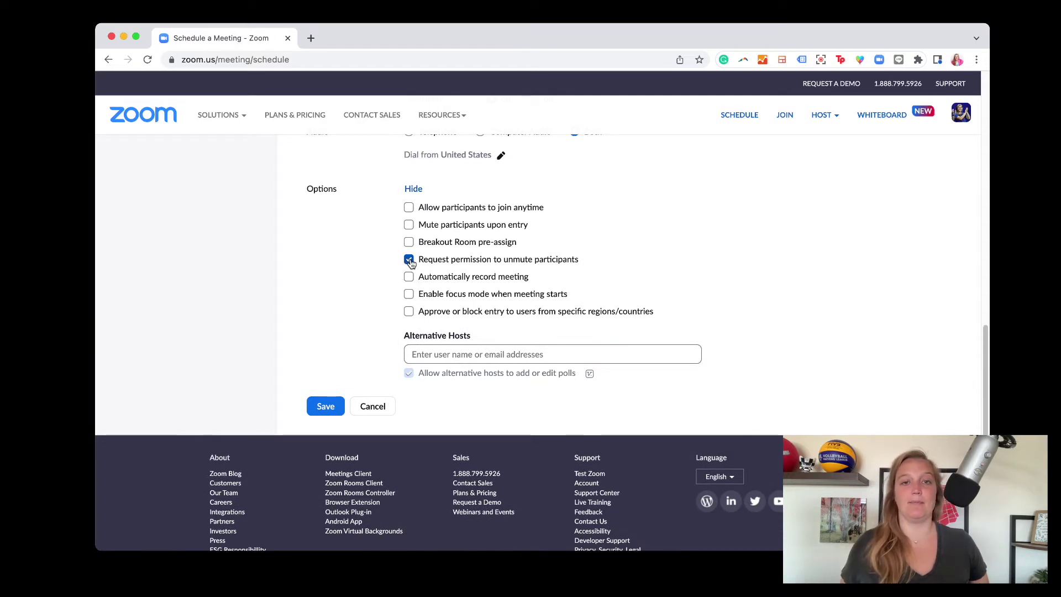
{"action": "left_click", "coordinate": [409, 260]}
Step: Try automatic meeting recording, turn it off, and try enabling focus mode when the meeting starts
{"action": "left_click", "coordinate": [409, 277]}
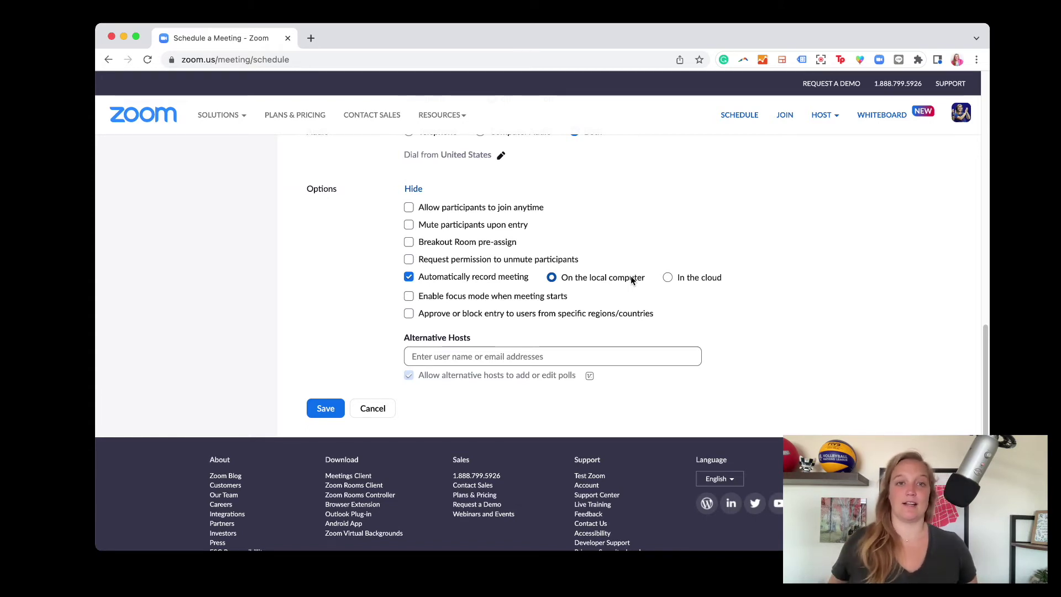
{"action": "left_click", "coordinate": [411, 278]}
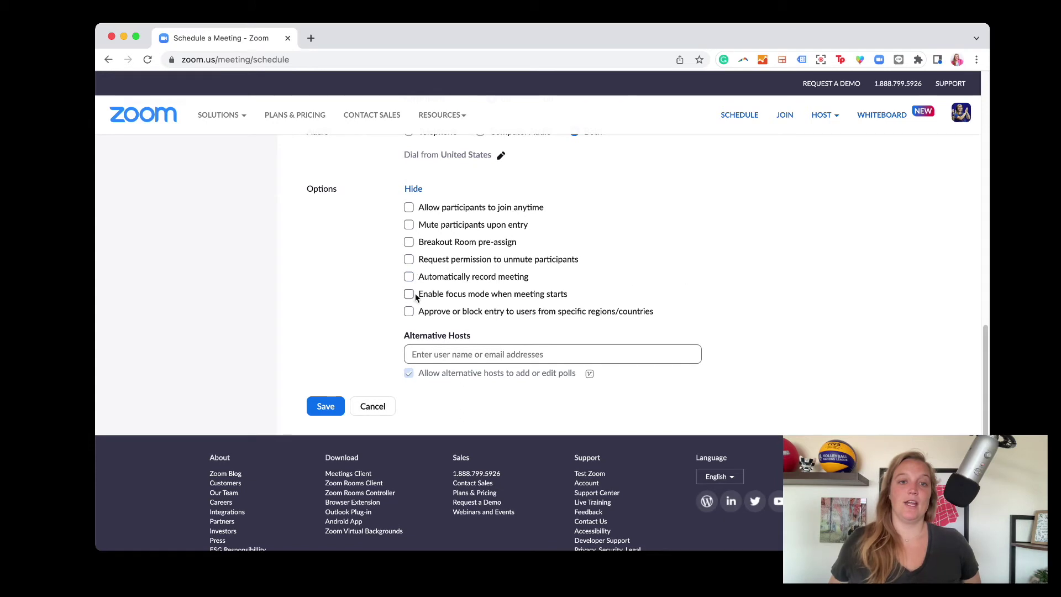
{"action": "left_click", "coordinate": [410, 295]}
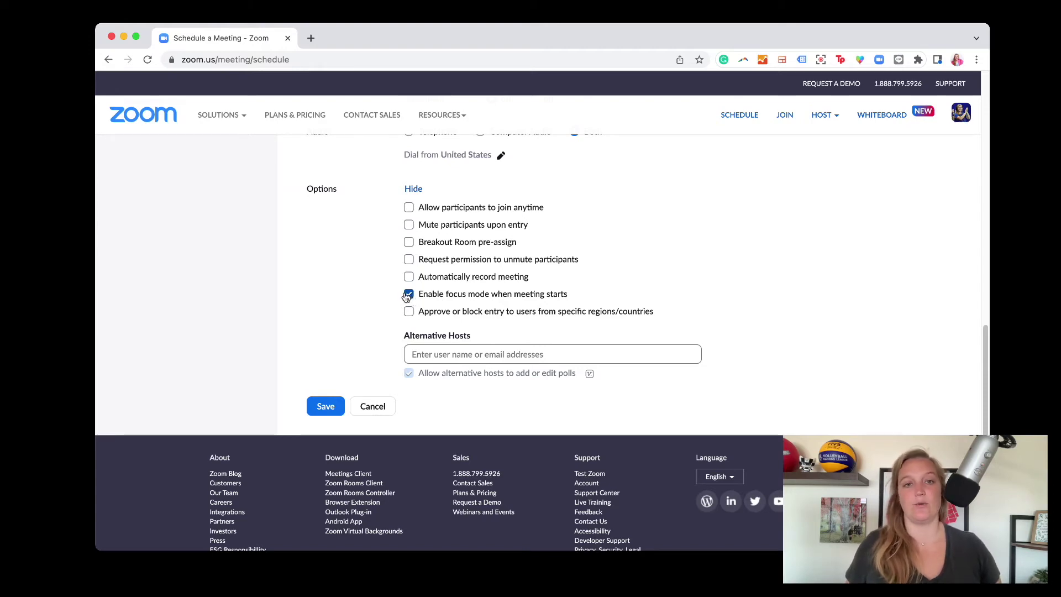
Step: Review the settings for approving or blocking entry from specific regions/countries and cancel without saving
{"action": "left_click", "coordinate": [409, 312]}
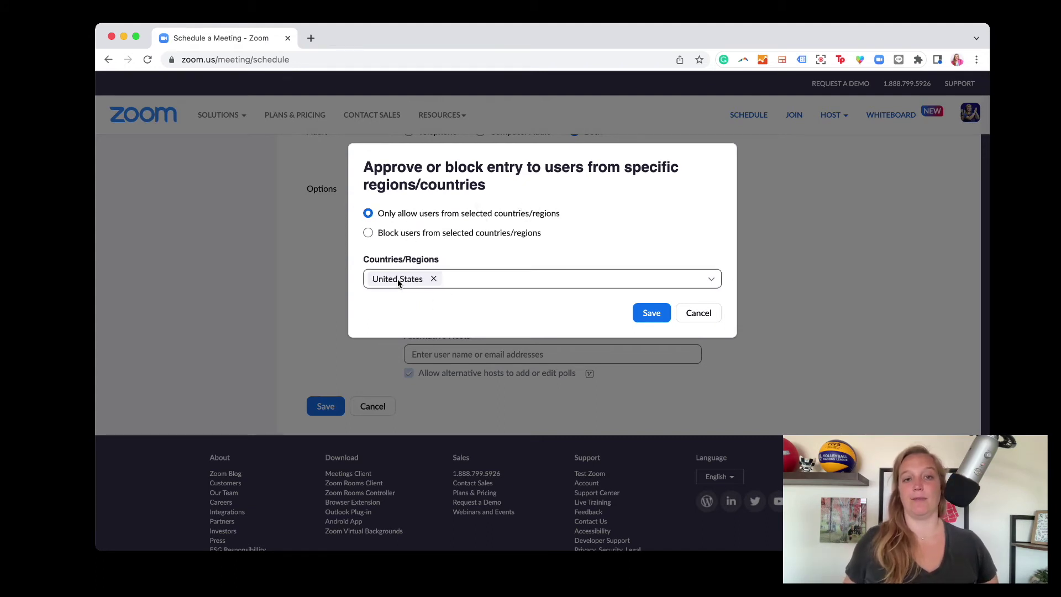
{"action": "left_click", "coordinate": [701, 317]}
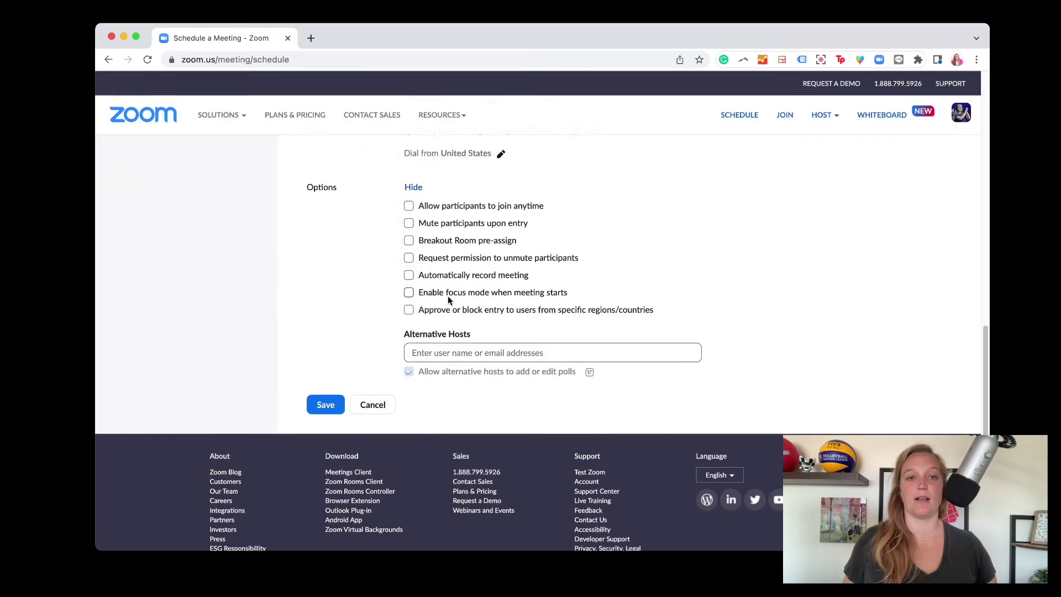
Step: Leave the alternative hosts field empty and save the scheduled meeting
{"action": "scroll", "coordinate": [448, 296], "scroll_direction": "down", "scroll_amount": 3}
{"action": "left_click", "coordinate": [422, 273]}
{"action": "left_click", "coordinate": [355, 280]}
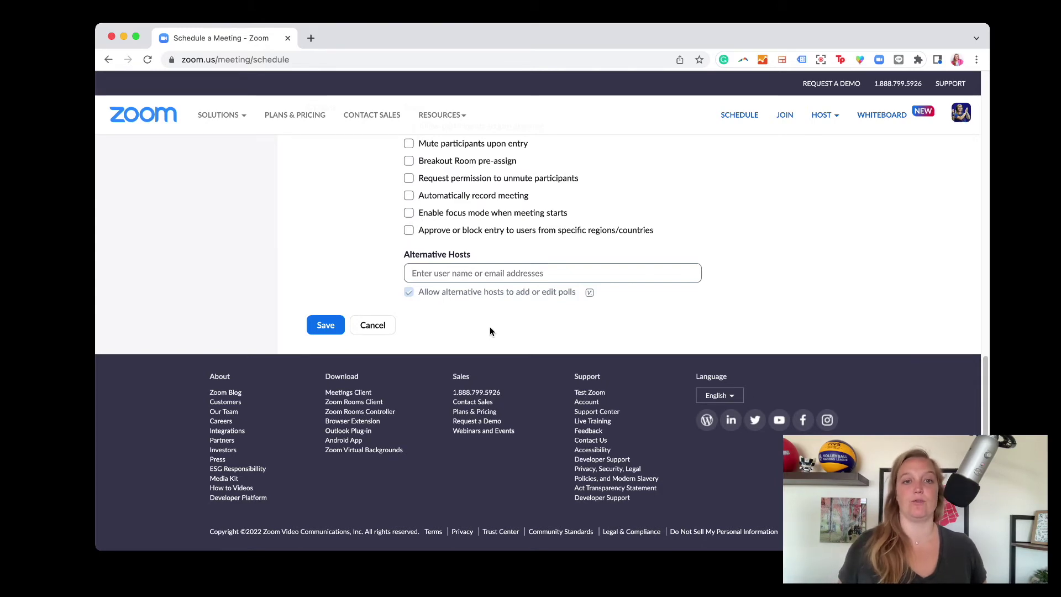
{"action": "scroll", "coordinate": [512, 346], "scroll_direction": "up", "scroll_amount": 15}
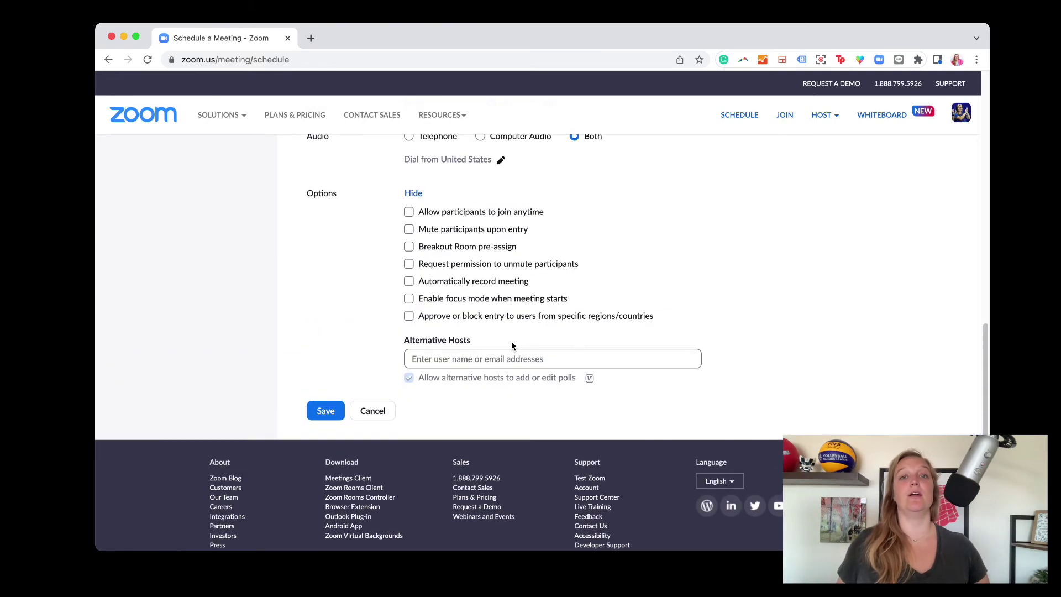
{"action": "scroll", "coordinate": [515, 341], "scroll_direction": "down", "scroll_amount": 8}
{"action": "scroll", "coordinate": [514, 342], "scroll_direction": "down", "scroll_amount": 7}
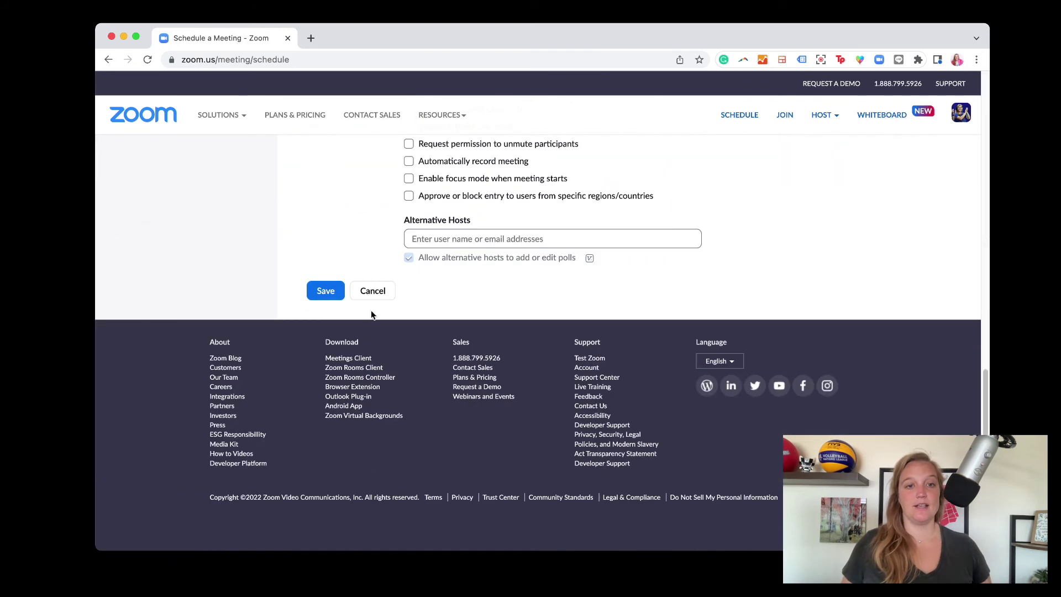
{"action": "left_click", "coordinate": [331, 303]}
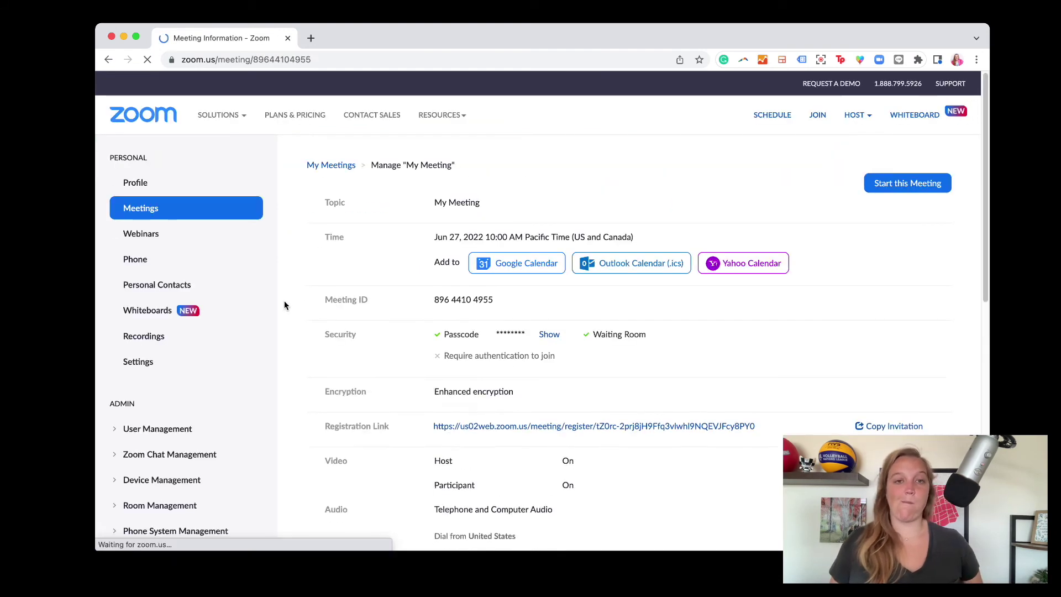
Step: Review the saved meeting's details down to the registration section and check its list of registrants
{"action": "scroll", "coordinate": [750, 350], "scroll_direction": "down", "scroll_amount": 5}
{"action": "scroll", "coordinate": [829, 276], "scroll_direction": "up", "scroll_amount": 4}
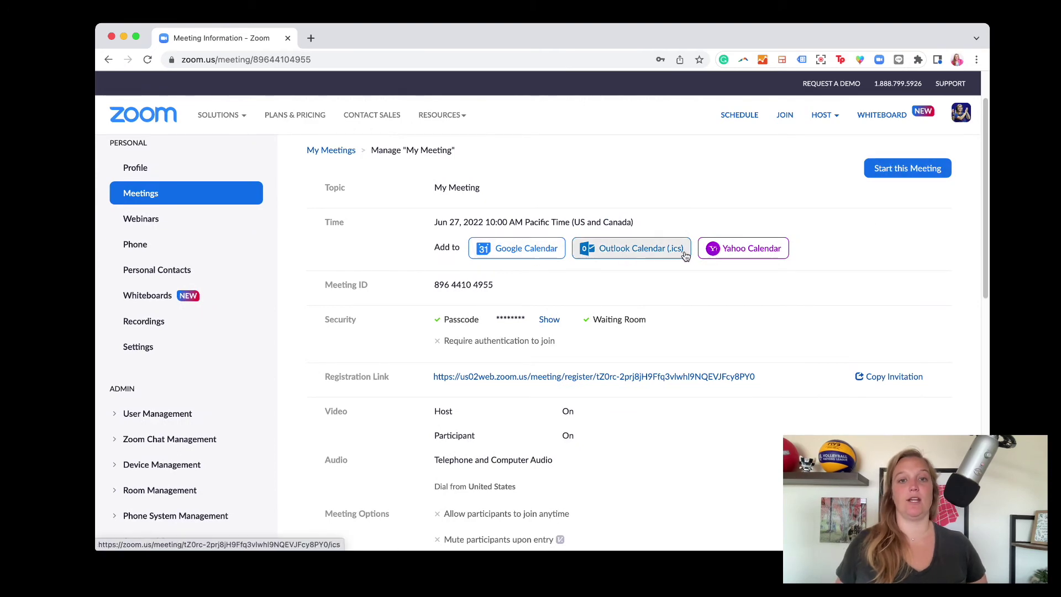
{"action": "scroll", "coordinate": [625, 367], "scroll_direction": "down", "scroll_amount": 1}
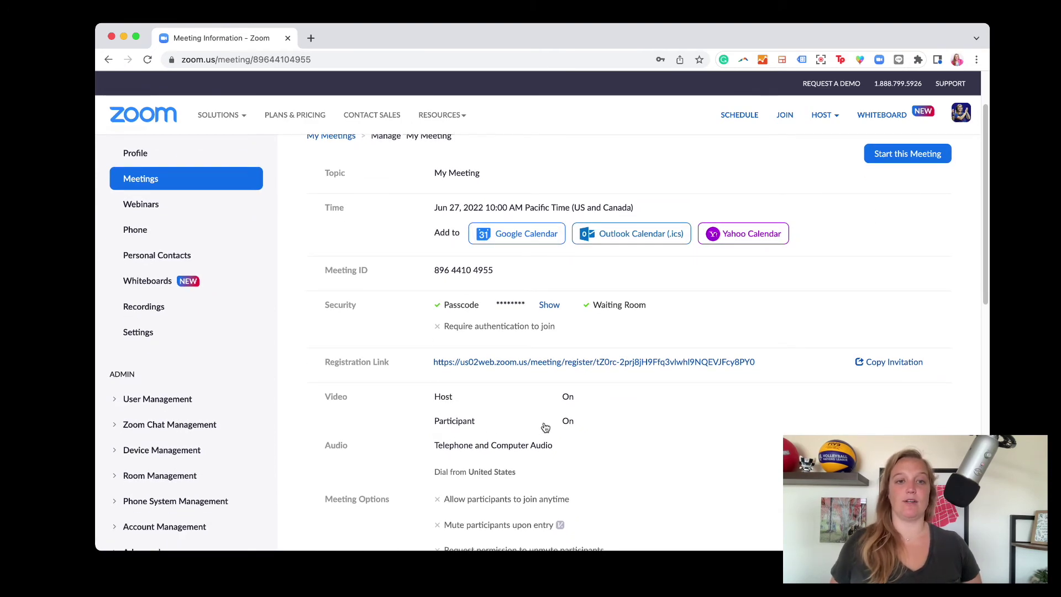
{"action": "scroll", "coordinate": [543, 416], "scroll_direction": "down", "scroll_amount": 3}
{"action": "scroll", "coordinate": [543, 420], "scroll_direction": "down", "scroll_amount": 3}
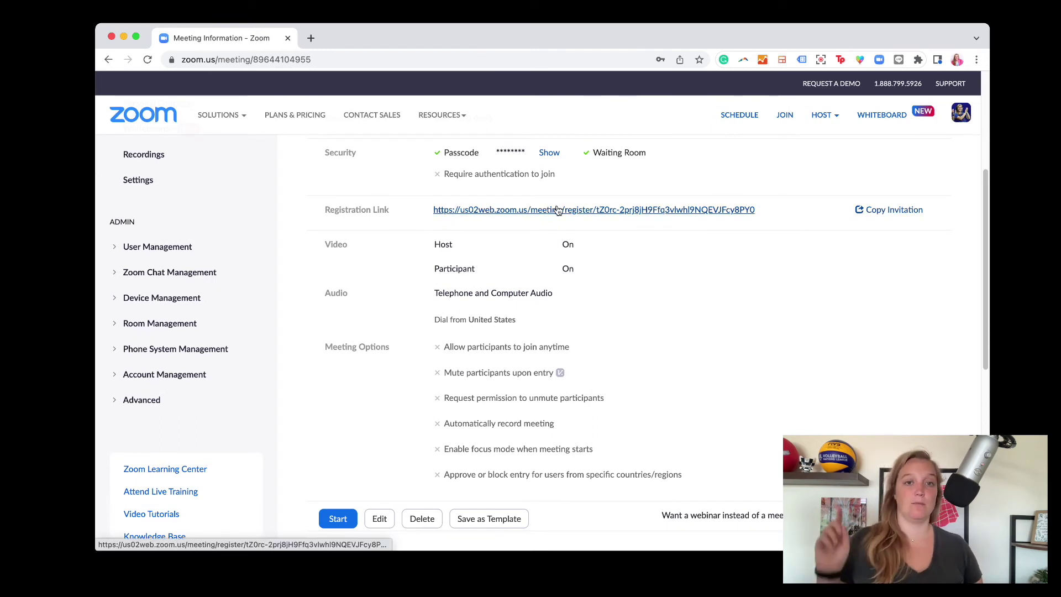
{"action": "scroll", "coordinate": [597, 279], "scroll_direction": "down", "scroll_amount": 8}
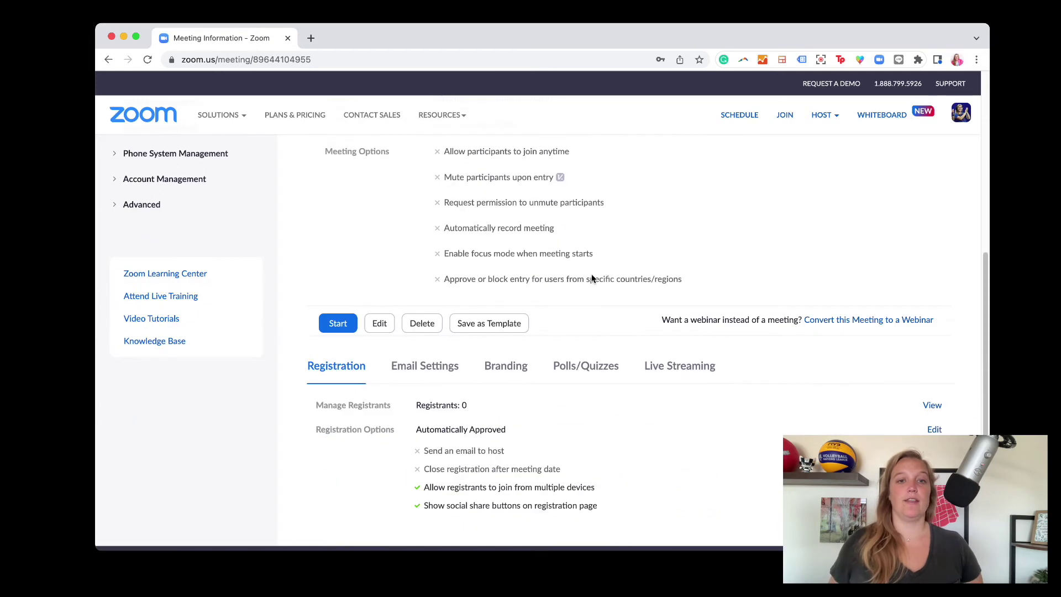
{"action": "scroll", "coordinate": [591, 278], "scroll_direction": "down", "scroll_amount": 4}
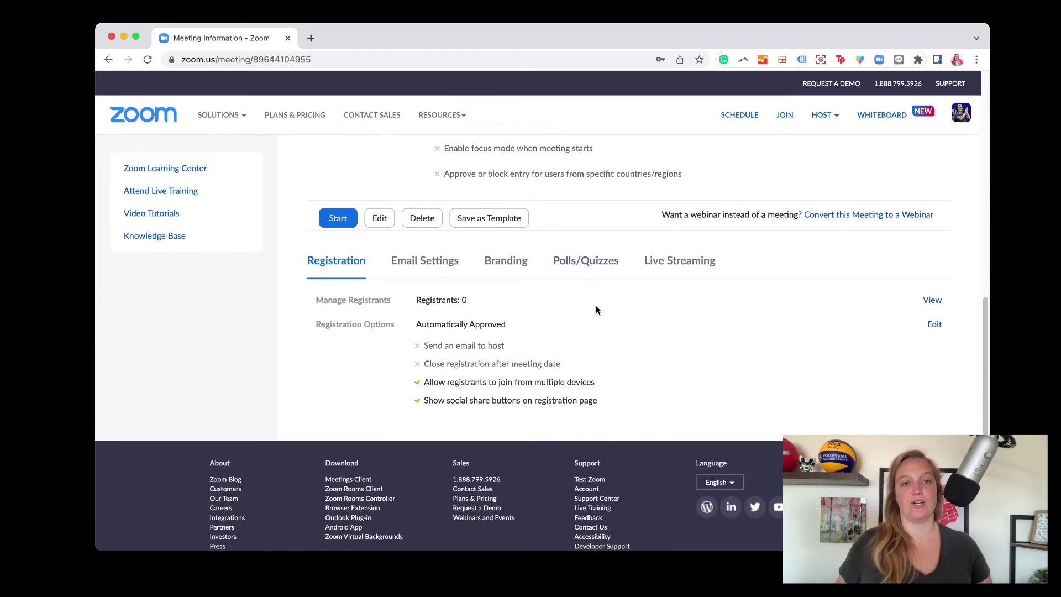
{"action": "left_click", "coordinate": [926, 301]}
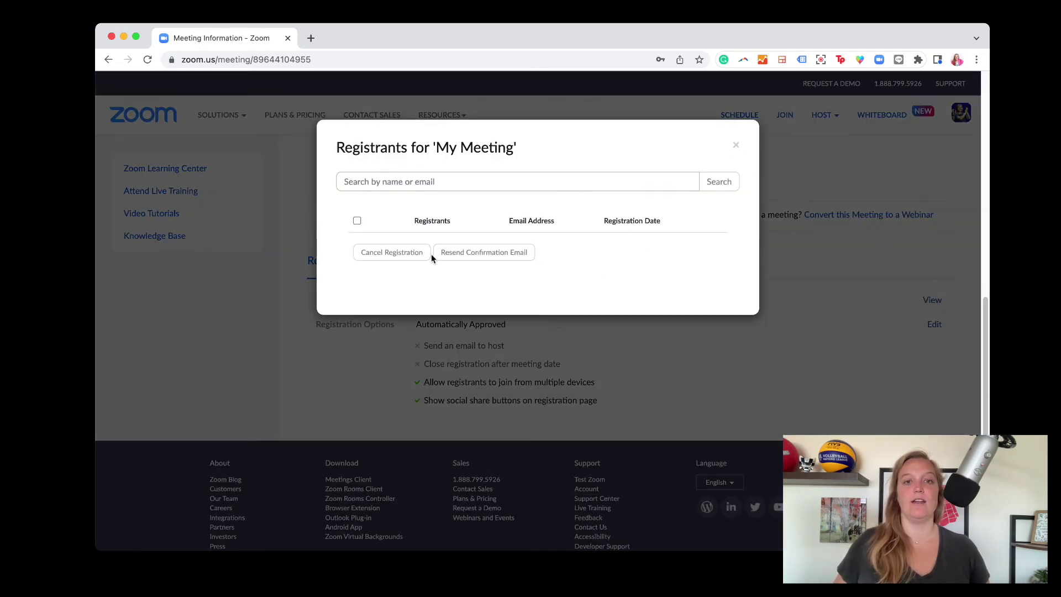
{"action": "left_click", "coordinate": [735, 145]}
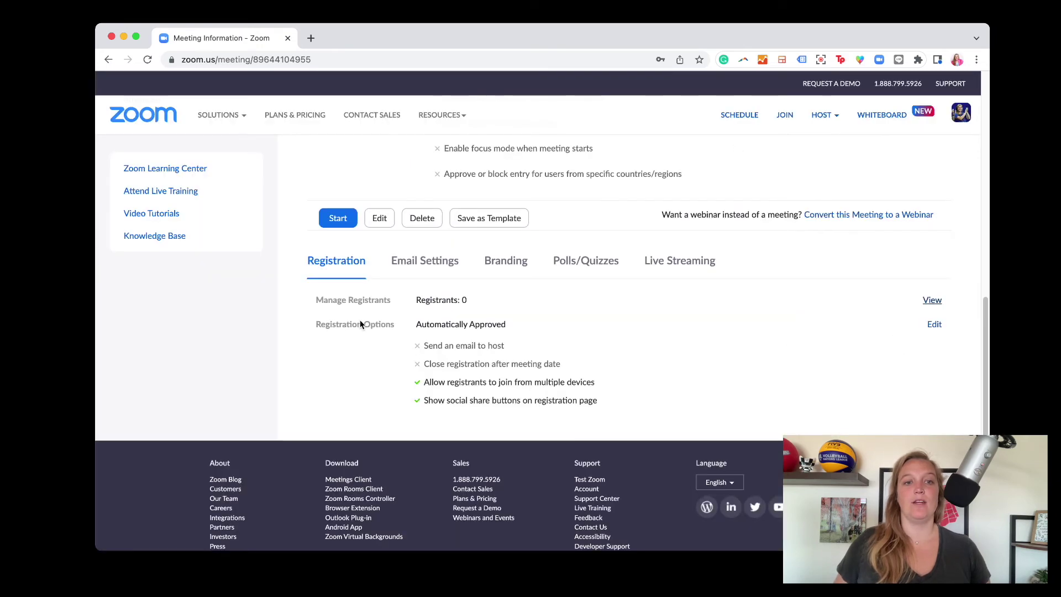
Step: Open the registration options for editing and try restricting the number of registrants to 100, turning the restriction off again
{"action": "left_click", "coordinate": [934, 325]}
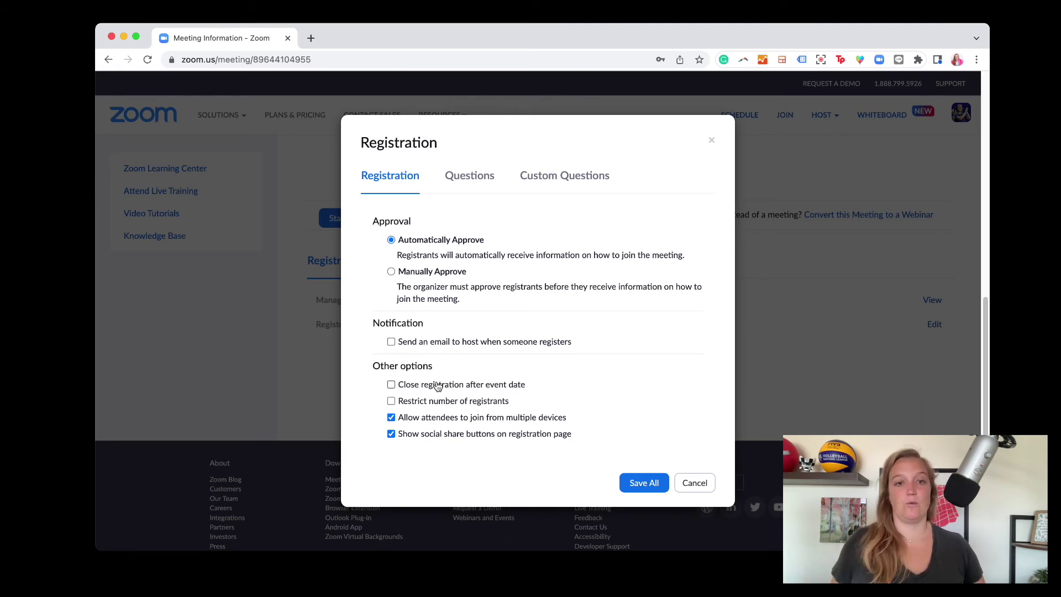
{"action": "left_click", "coordinate": [392, 400]}
{"action": "left_click", "coordinate": [424, 419]}
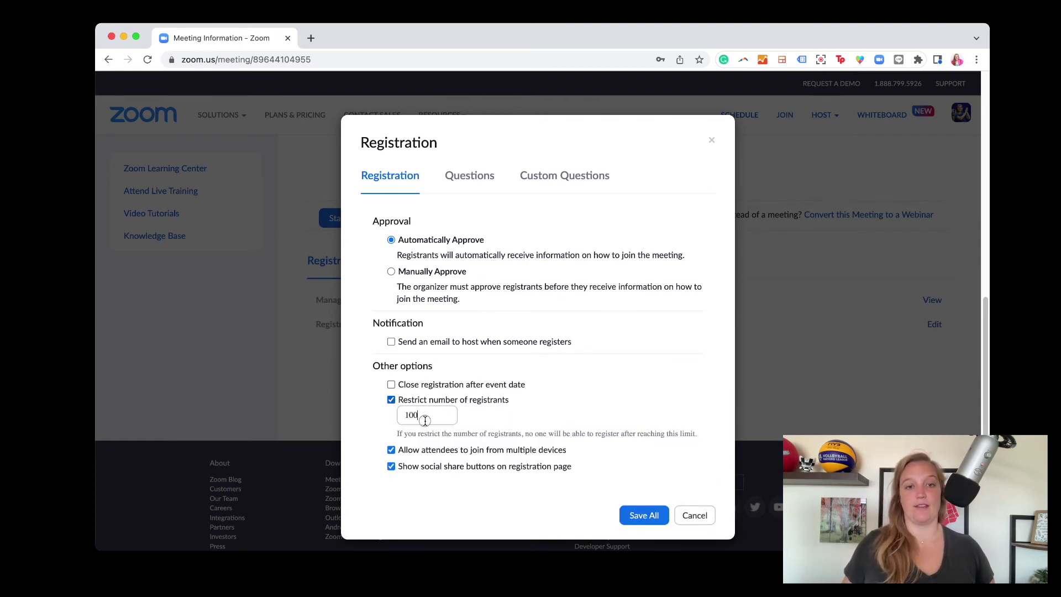
{"action": "left_click", "coordinate": [391, 400]}
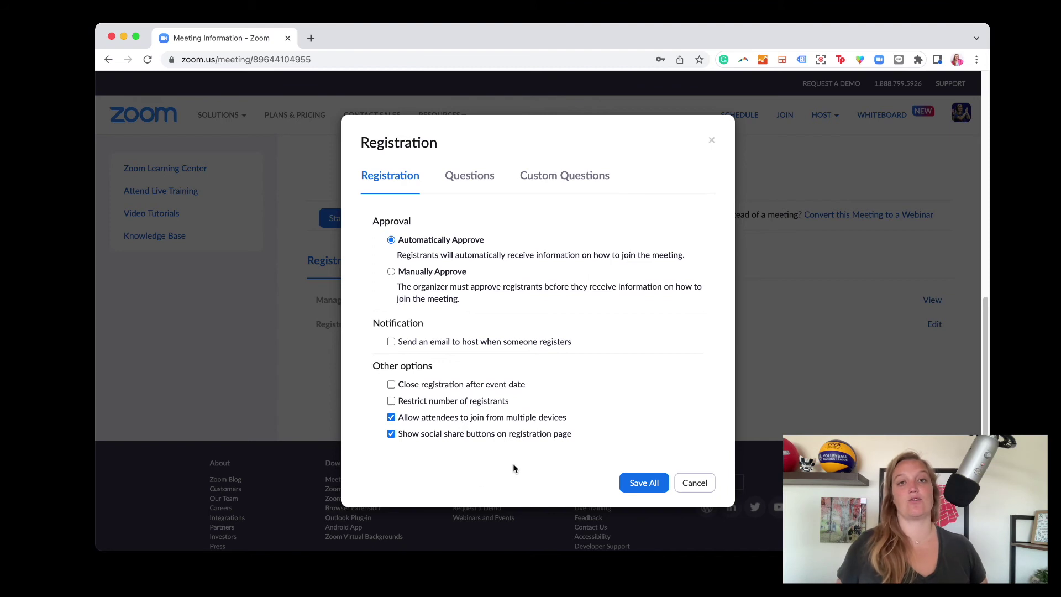
Step: Examine which registration fields can be asked of registrants and marked as required
{"action": "left_click", "coordinate": [467, 176]}
{"action": "scroll", "coordinate": [518, 349], "scroll_direction": "down", "scroll_amount": 1}
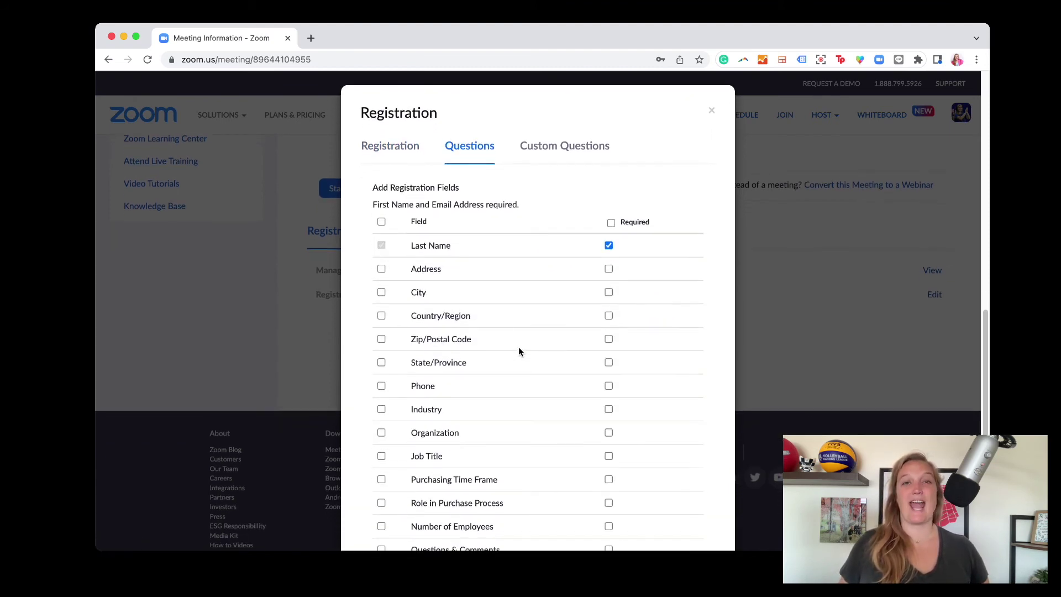
{"action": "scroll", "coordinate": [520, 348], "scroll_direction": "down", "scroll_amount": 2}
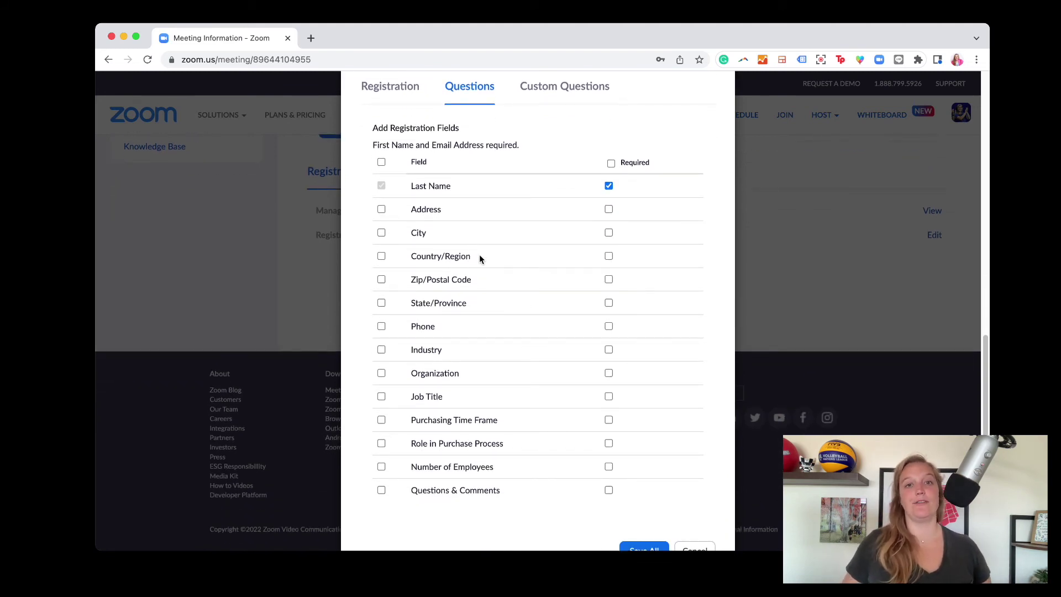
{"action": "scroll", "coordinate": [479, 254], "scroll_direction": "down", "scroll_amount": 1}
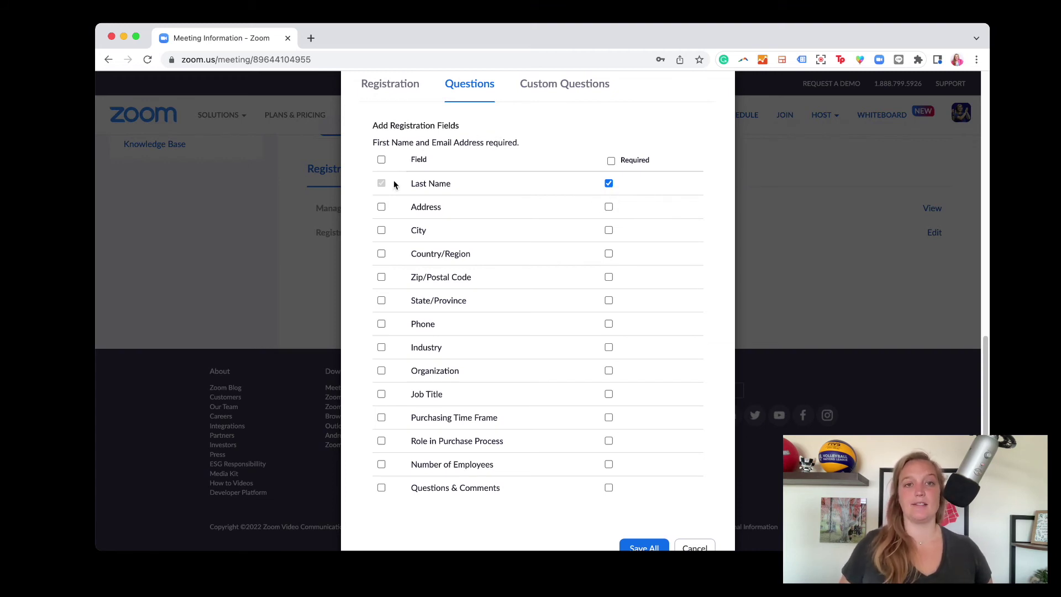
{"action": "left_click", "coordinate": [382, 208]}
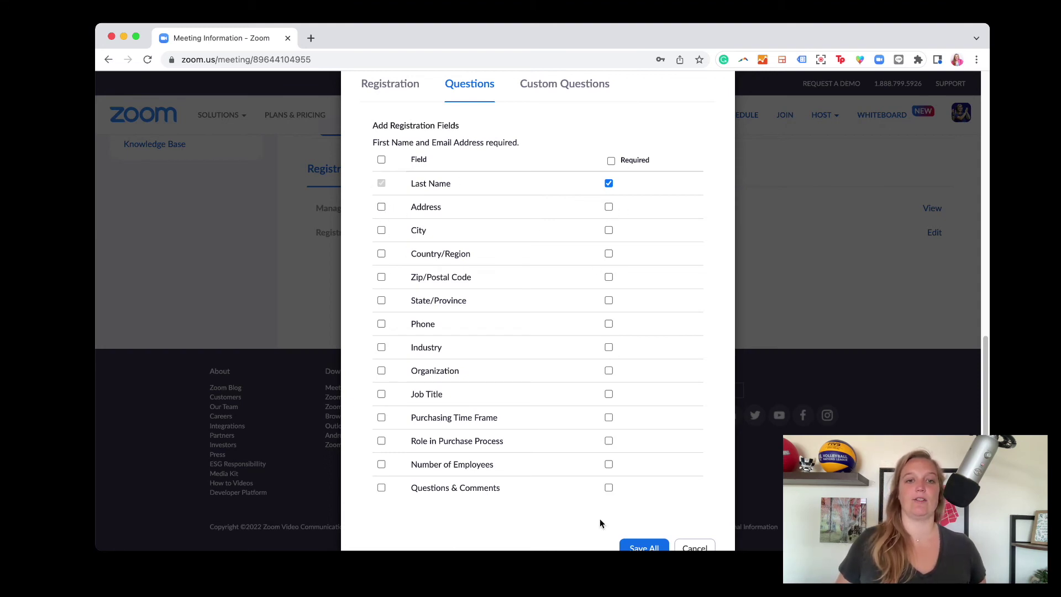
{"action": "scroll", "coordinate": [622, 426], "scroll_direction": "down", "scroll_amount": 1}
{"action": "scroll", "coordinate": [611, 344], "scroll_direction": "up", "scroll_amount": 4}
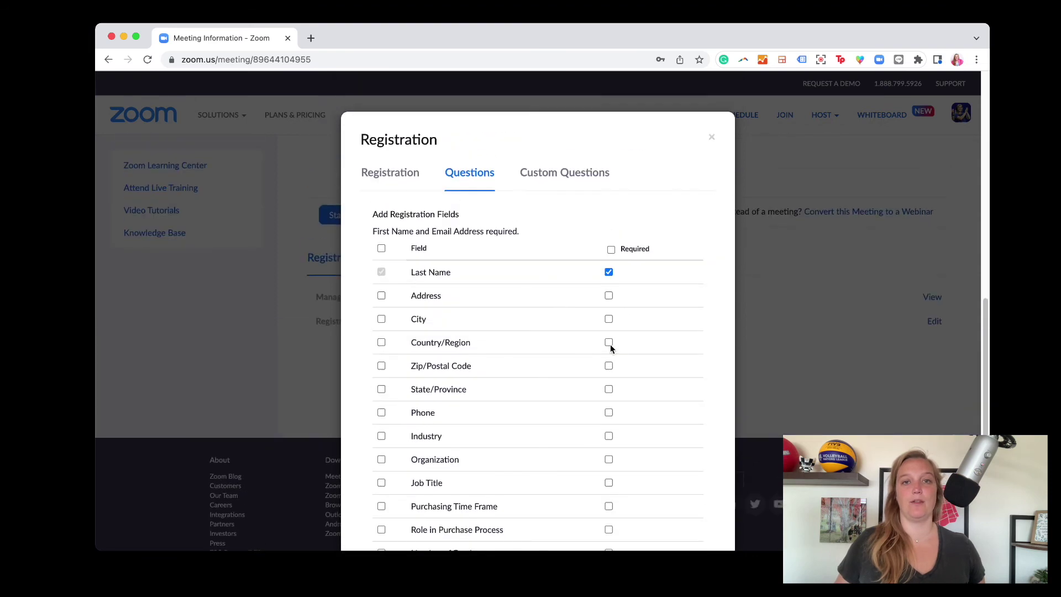
Step: Start a new custom registration question, cancel it, and save all registration settings
{"action": "left_click", "coordinate": [552, 171]}
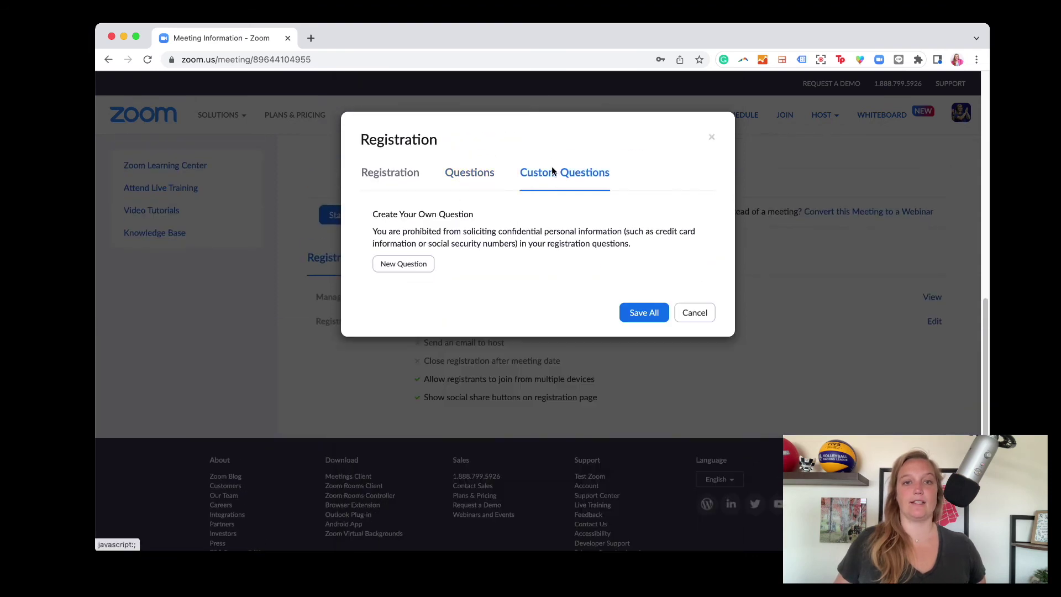
{"action": "left_click", "coordinate": [409, 264]}
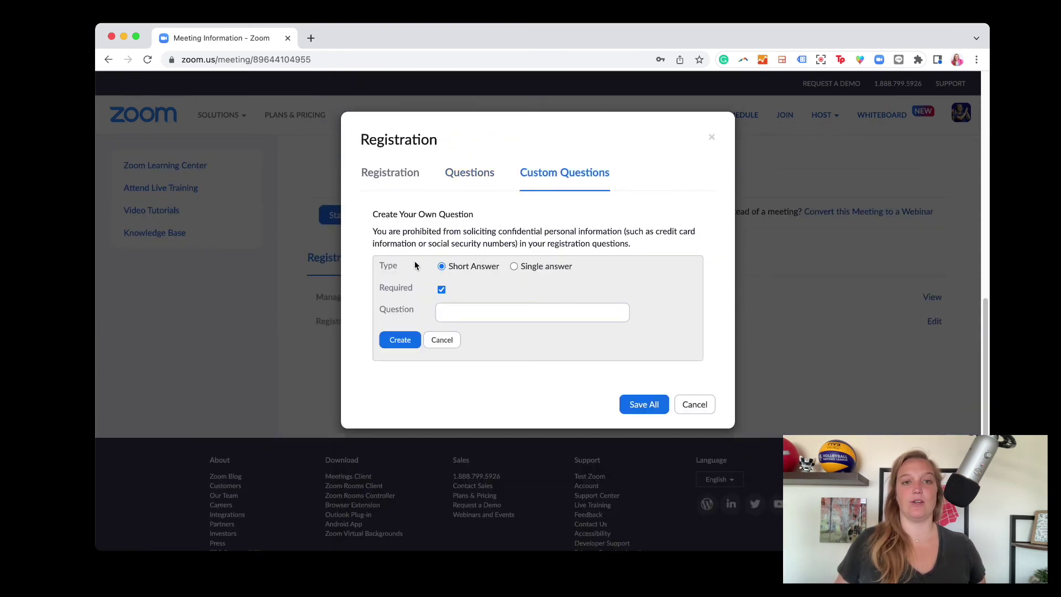
{"action": "left_click", "coordinate": [441, 339]}
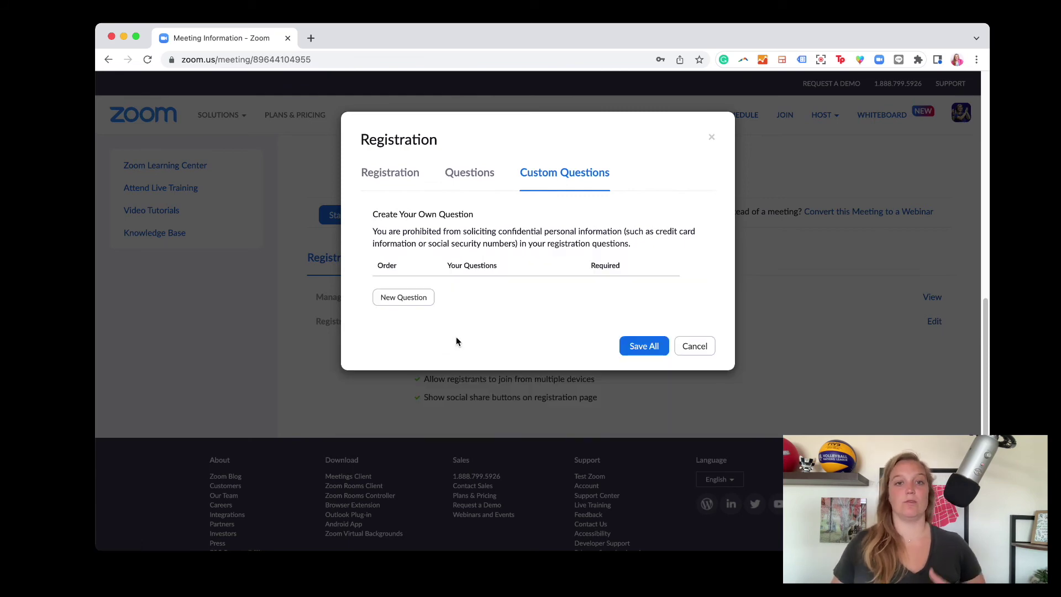
{"action": "left_click", "coordinate": [636, 350]}
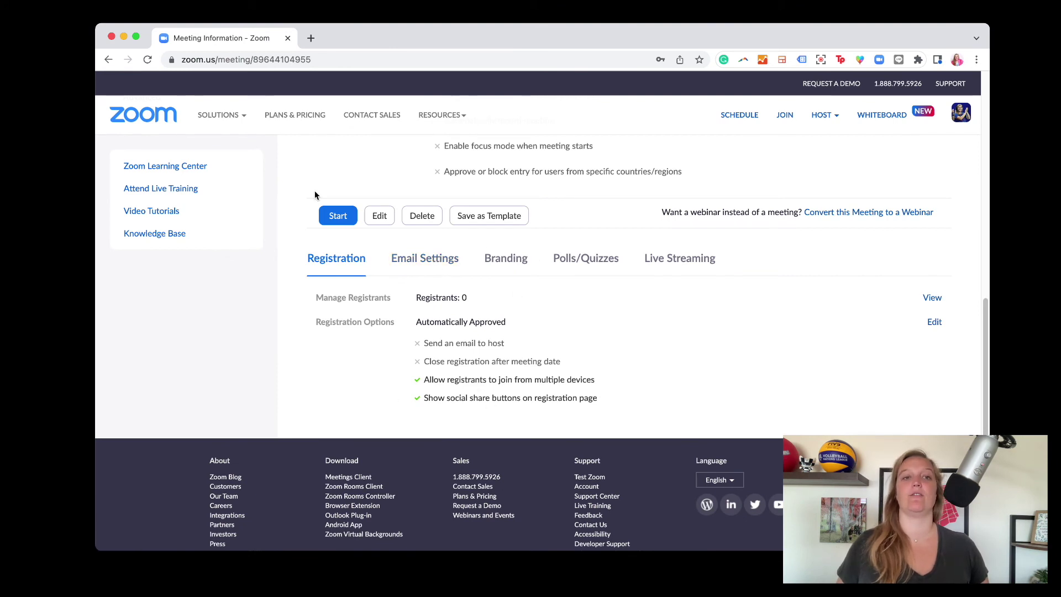
Step: Review the meeting's email settings and the branding requirements for the banner and logo
{"action": "left_click", "coordinate": [418, 264]}
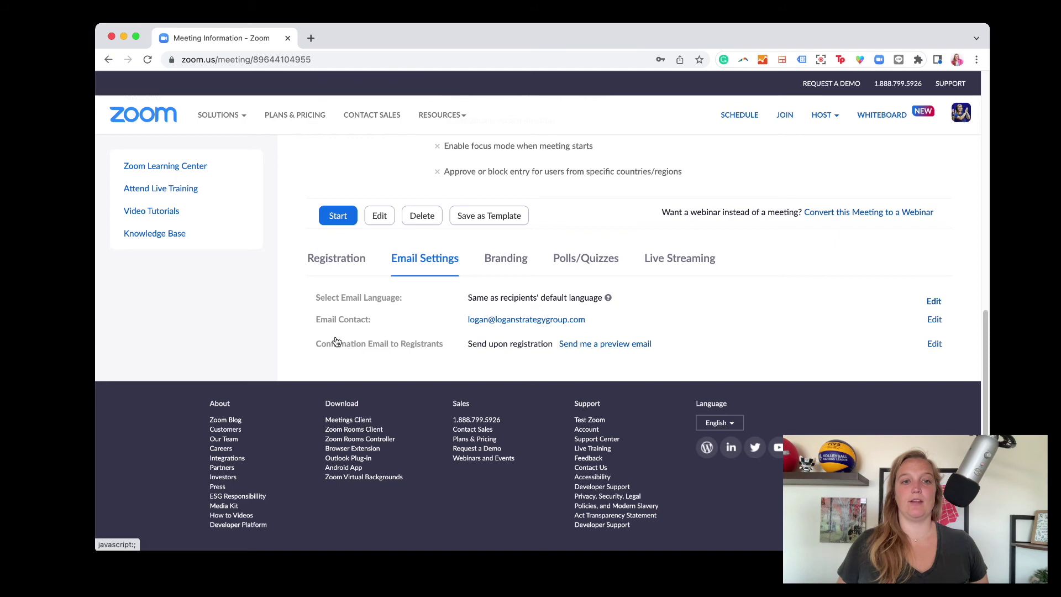
{"action": "left_click", "coordinate": [506, 260]}
{"action": "scroll", "coordinate": [579, 321], "scroll_direction": "down", "scroll_amount": 3}
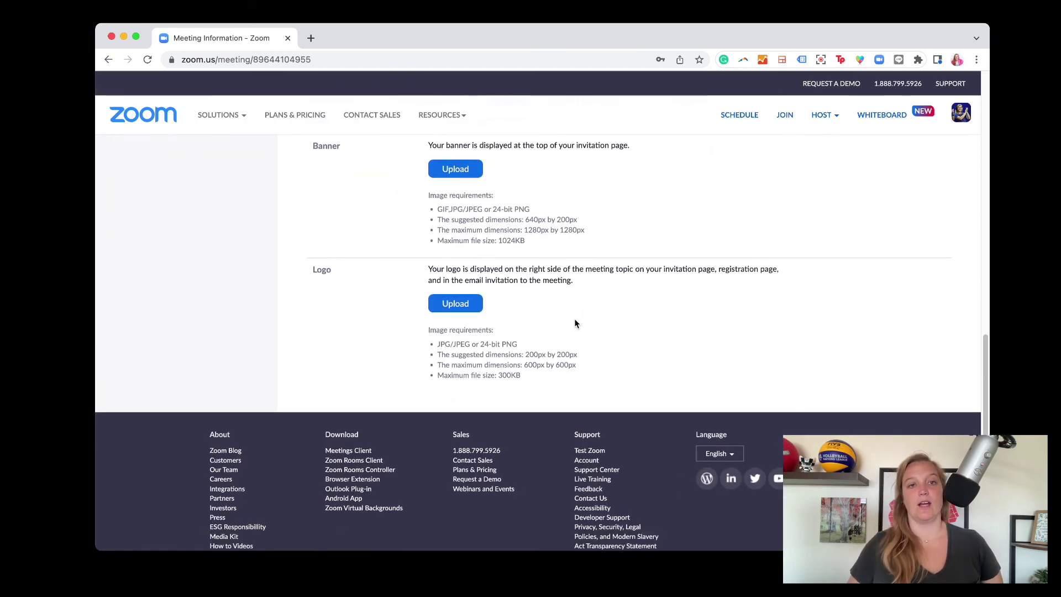
{"action": "scroll", "coordinate": [561, 326], "scroll_direction": "up", "scroll_amount": 2}
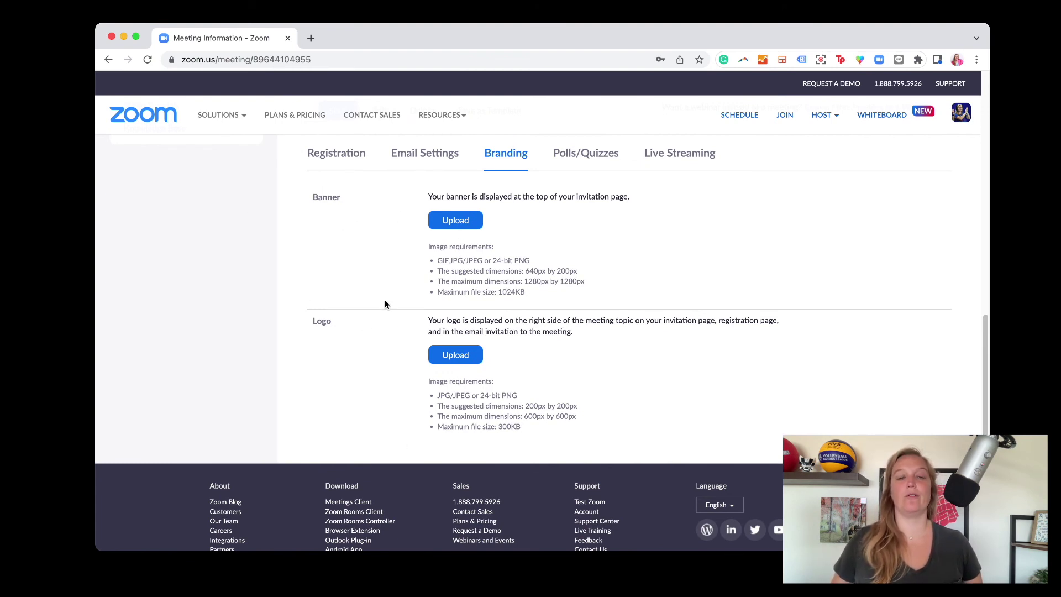
Step: Check the types of polls and quizzes that can be created for the meeting and cancel without creating one
{"action": "left_click", "coordinate": [610, 156]}
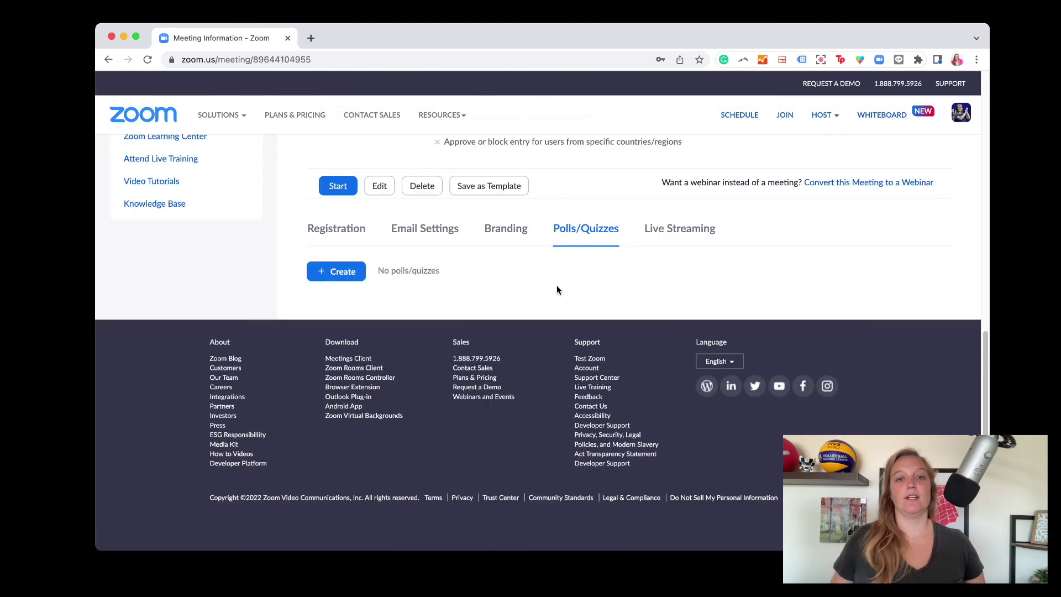
{"action": "left_click", "coordinate": [326, 271]}
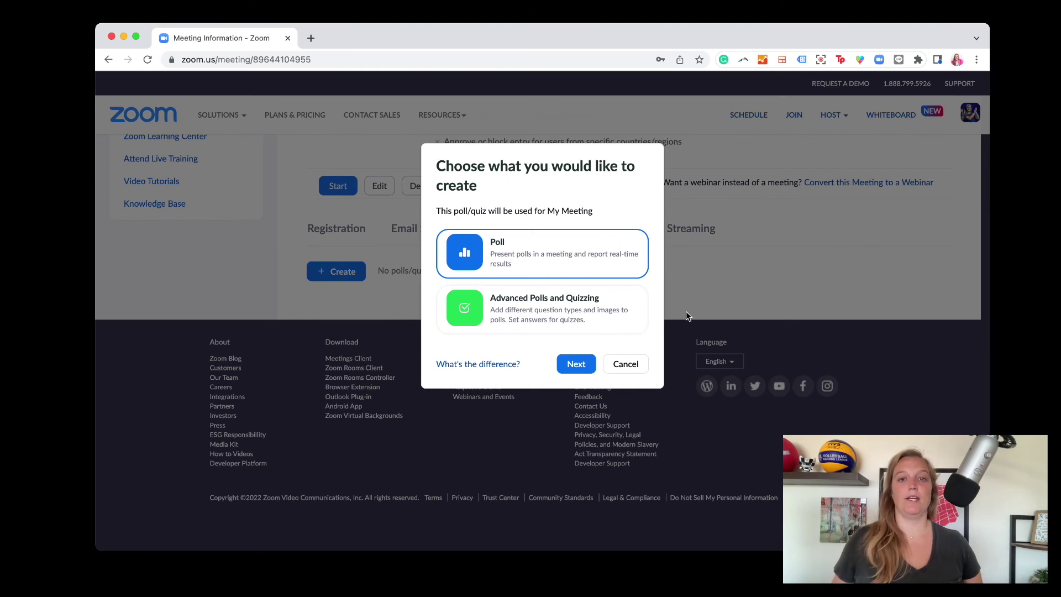
{"action": "left_click", "coordinate": [632, 367]}
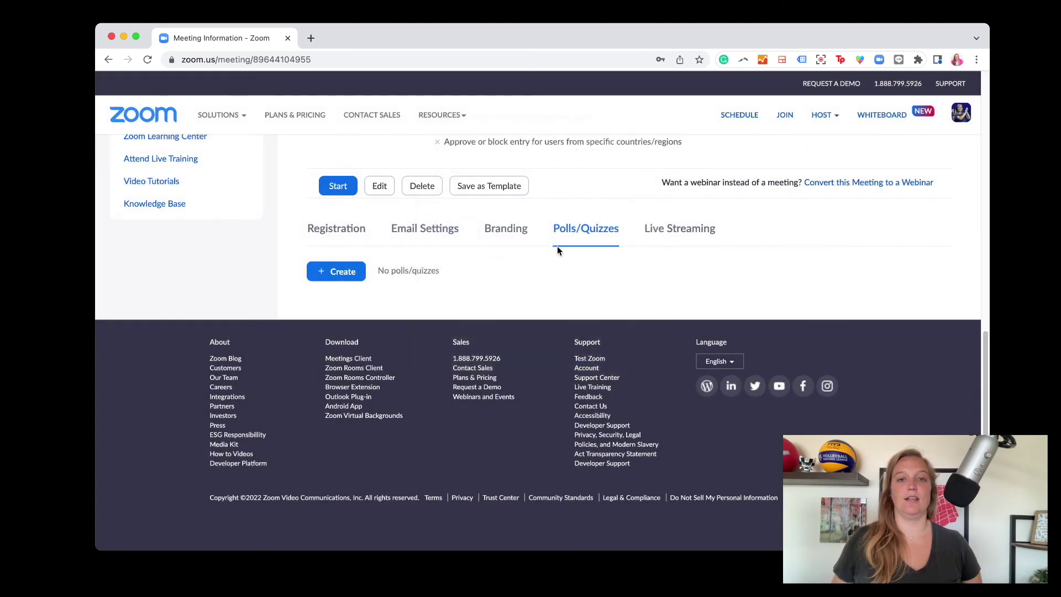
Step: Review the live streaming services and the custom streaming service fields, close the configuration, and return to the meeting's main details
{"action": "left_click", "coordinate": [673, 235]}
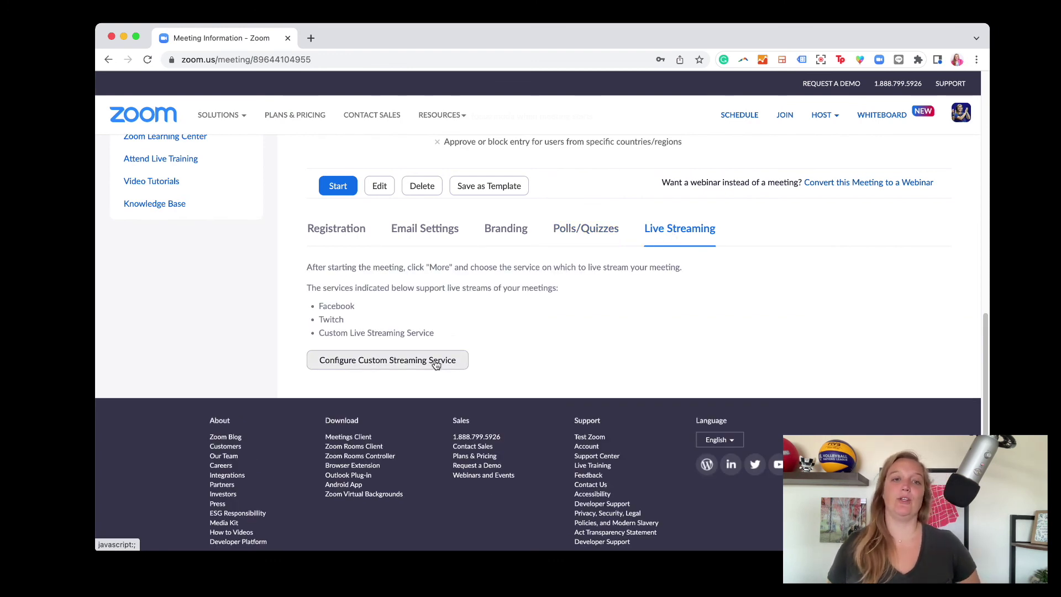
{"action": "triple_click", "coordinate": [357, 333]}
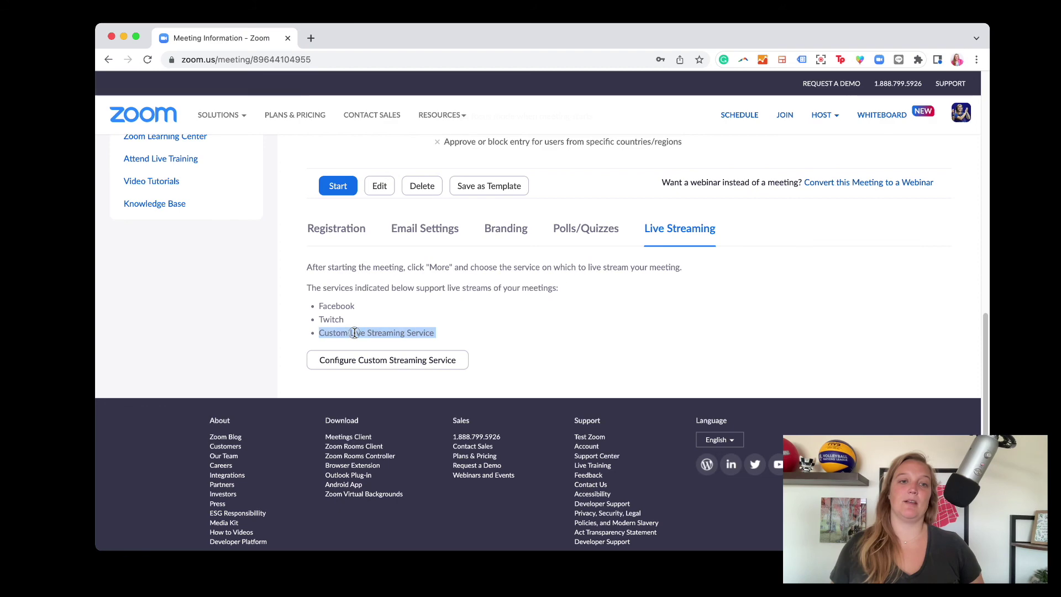
{"action": "left_click", "coordinate": [438, 360]}
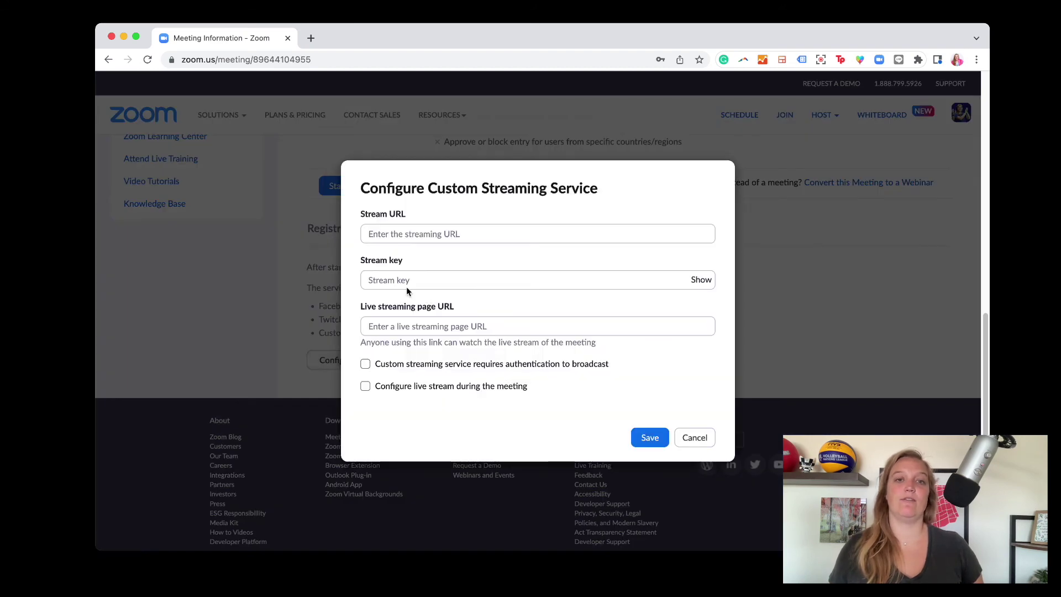
{"action": "left_click", "coordinate": [410, 230]}
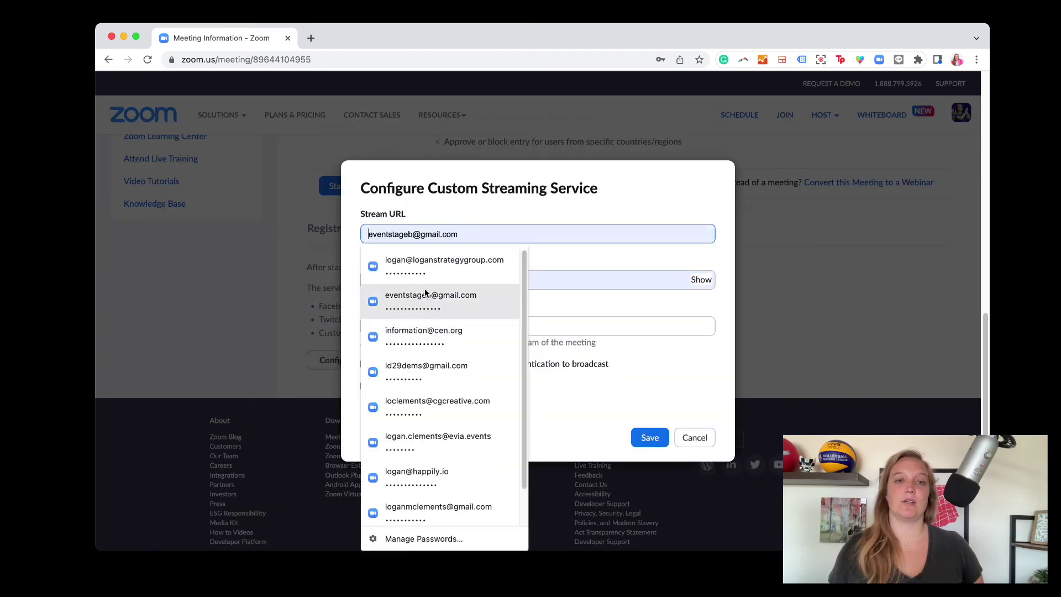
{"action": "left_click", "coordinate": [570, 277]}
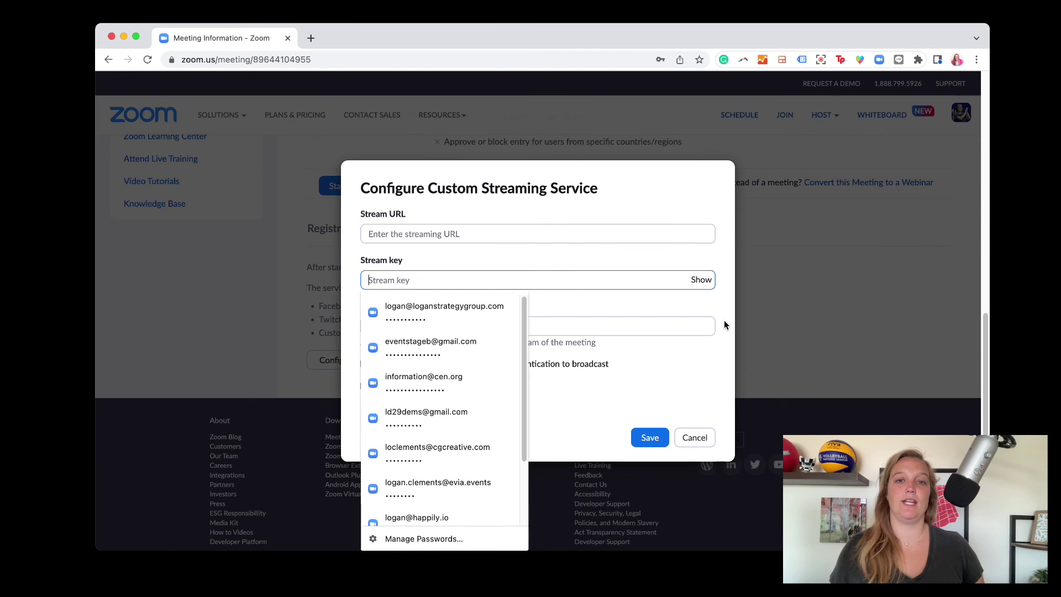
{"action": "key", "text": "Tab"}
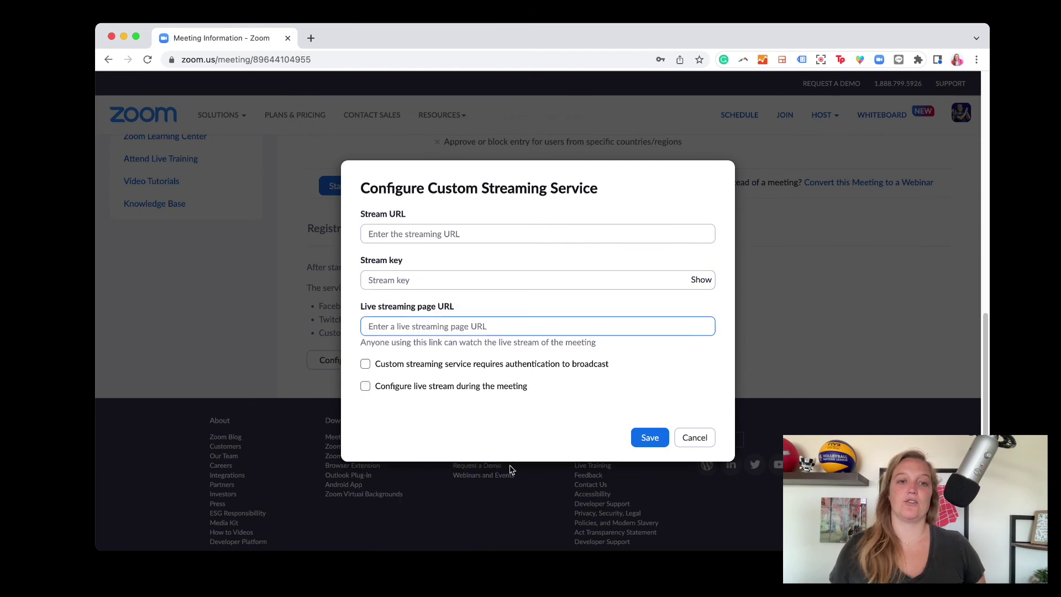
{"action": "left_click", "coordinate": [657, 456]}
{"action": "scroll", "coordinate": [587, 343], "scroll_direction": "up", "scroll_amount": 4}
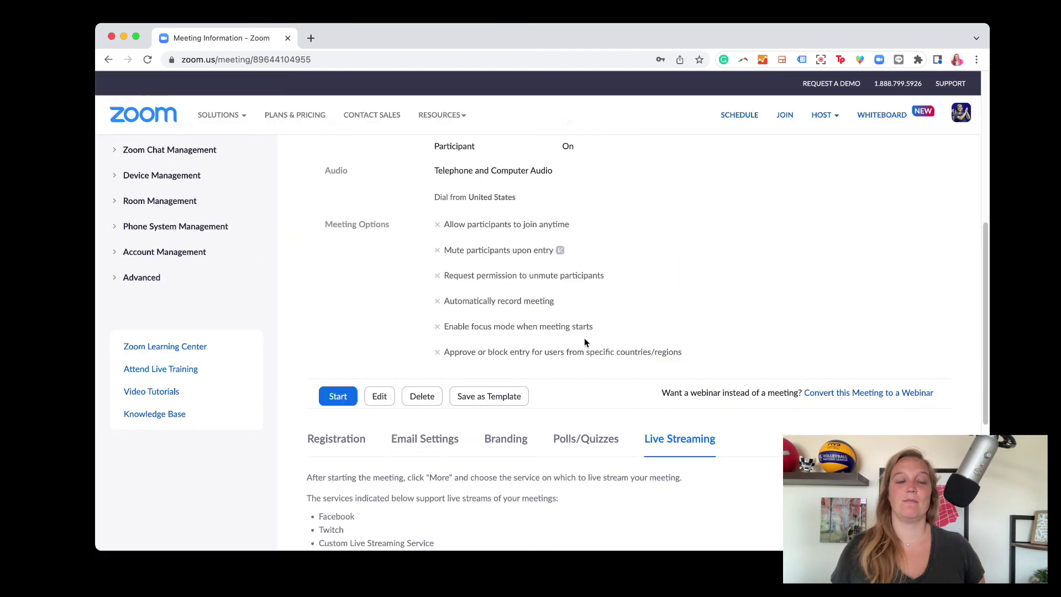
{"action": "scroll", "coordinate": [587, 343], "scroll_direction": "up", "scroll_amount": 6}
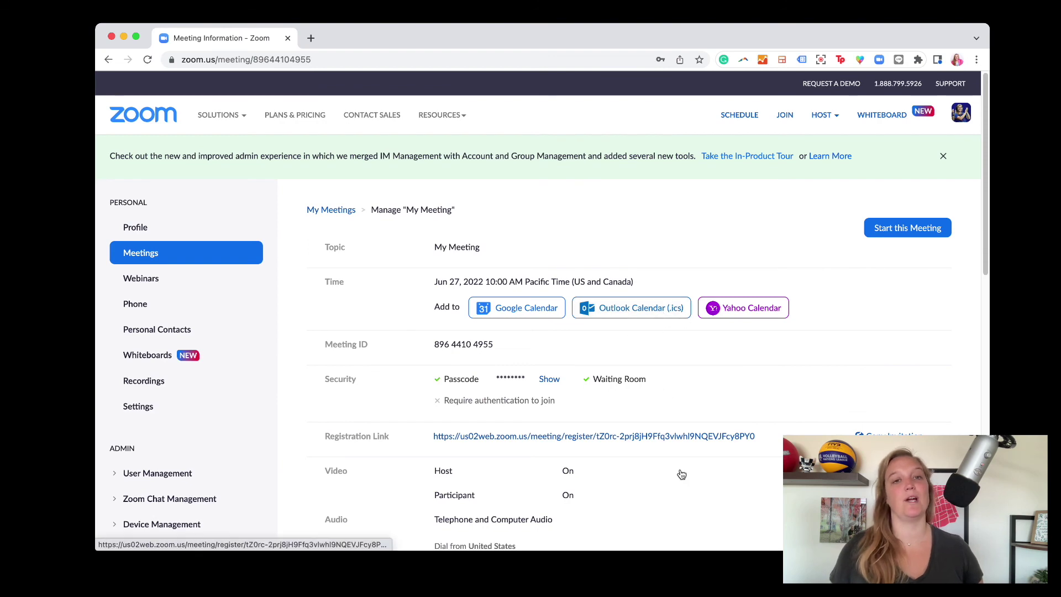